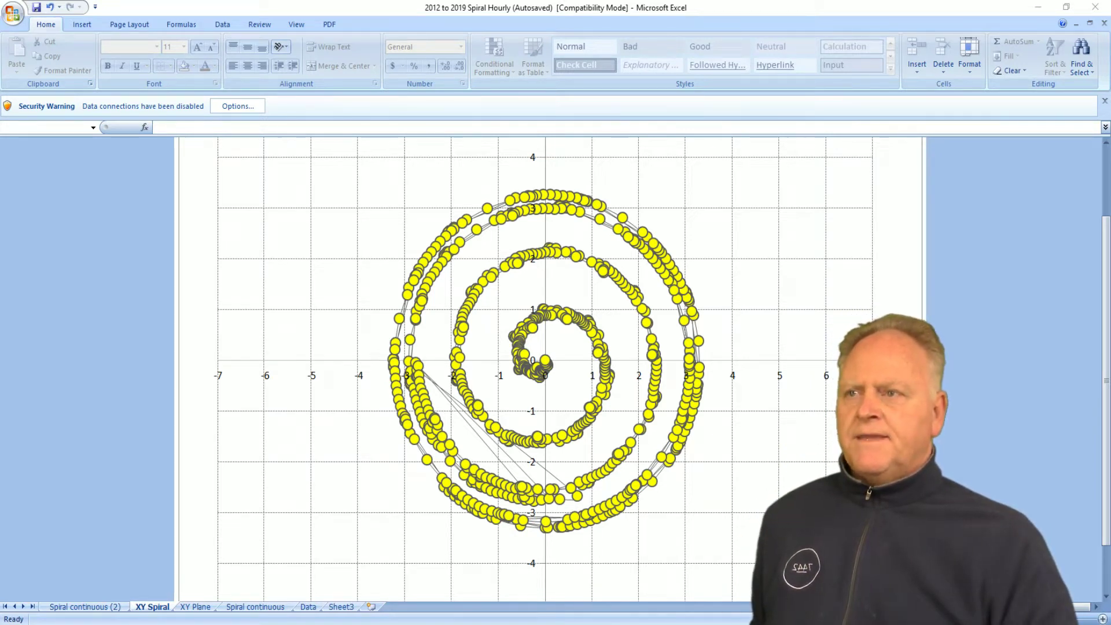
# Step: Draw trial ink under the workbook title and at the spiral centre, erasing each
pyautogui.moveTo(421, 23); pyautogui.dragTo(665, 25)
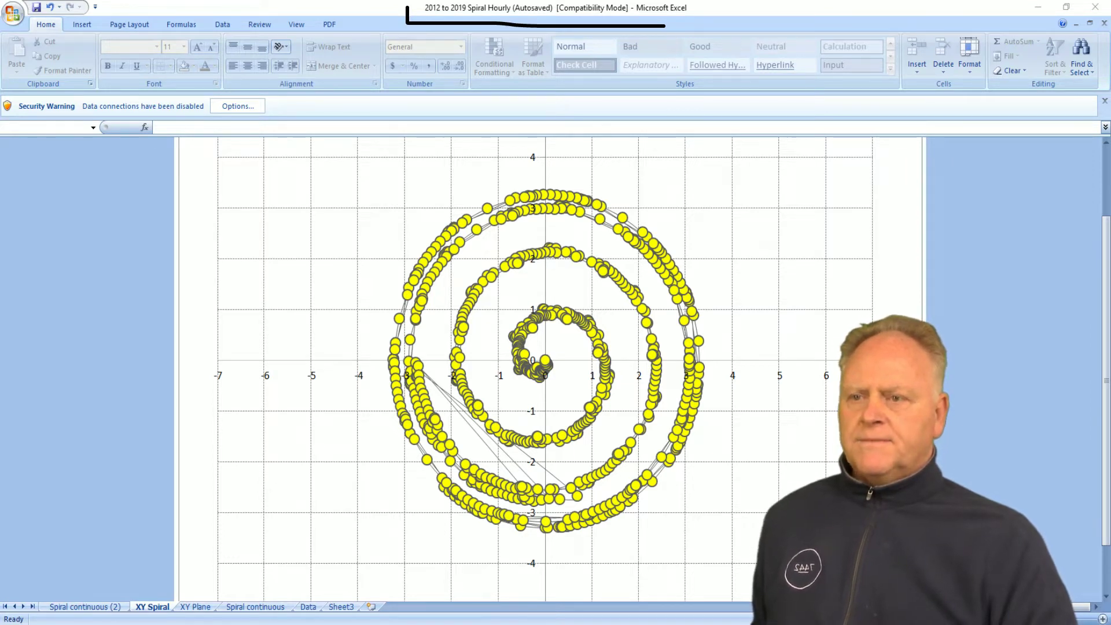
pyautogui.press('Escape')
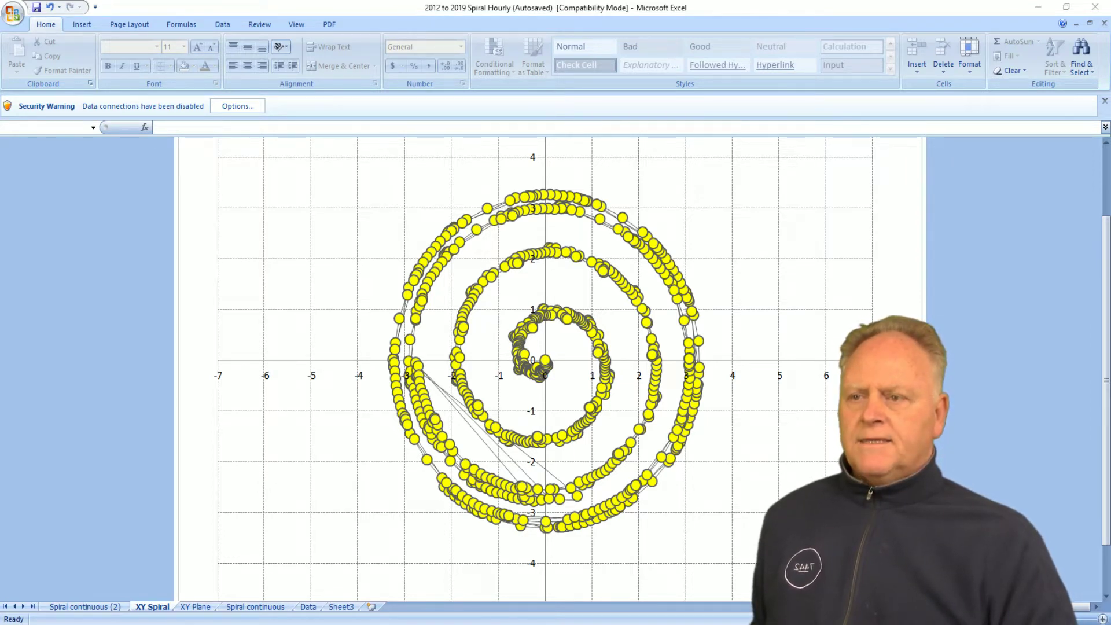
pyautogui.moveTo(306, 329); pyautogui.dragTo(531, 360)
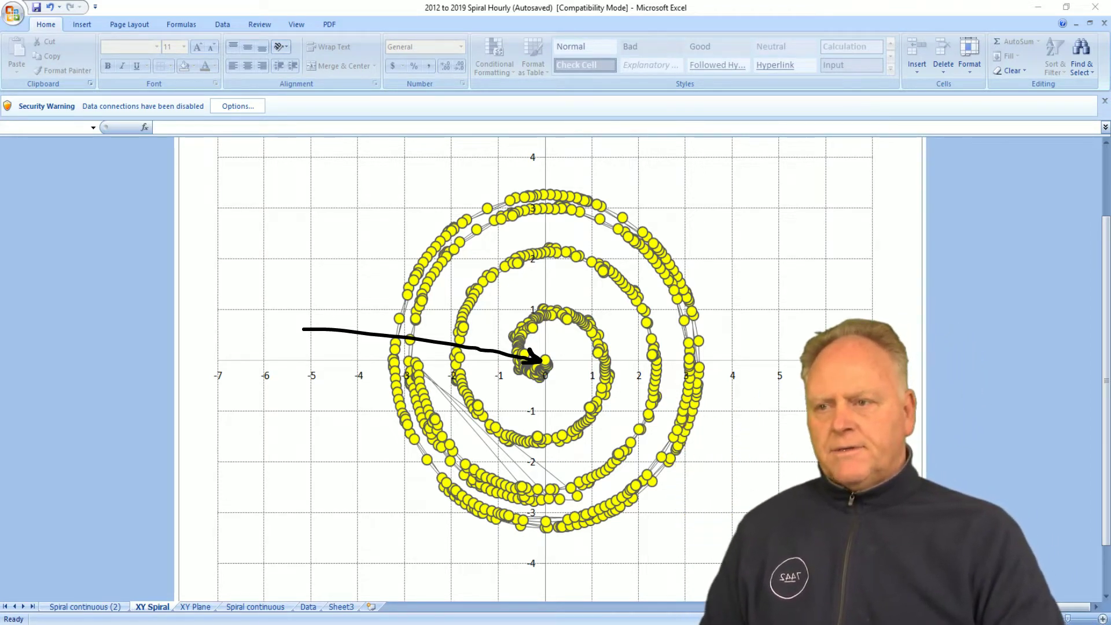
pyautogui.press('Escape')
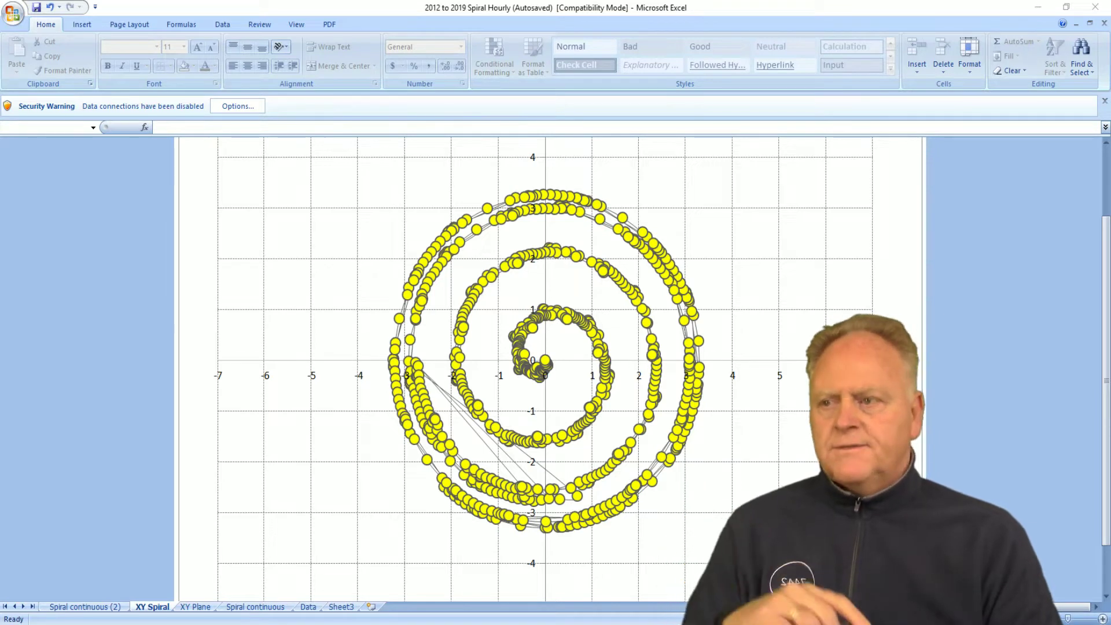
# Step: Draw an x-axis line ending in a circle labelled X, and an upward arrow labelled Y
pyautogui.moveTo(199, 366); pyautogui.dragTo(496, 369)
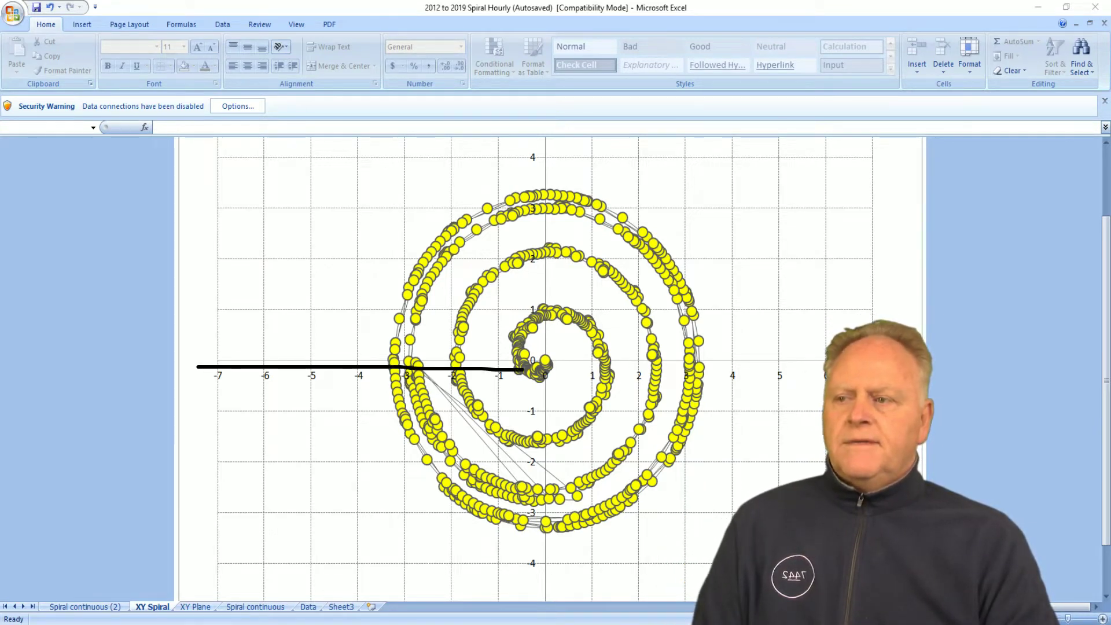
pyautogui.moveTo(152, 318)
pyautogui.mouseDown()
pyautogui.moveTo(114, 331)
pyautogui.moveTo(128, 402)
pyautogui.moveTo(203, 370)
pyautogui.moveTo(177, 326)
pyautogui.mouseUp()
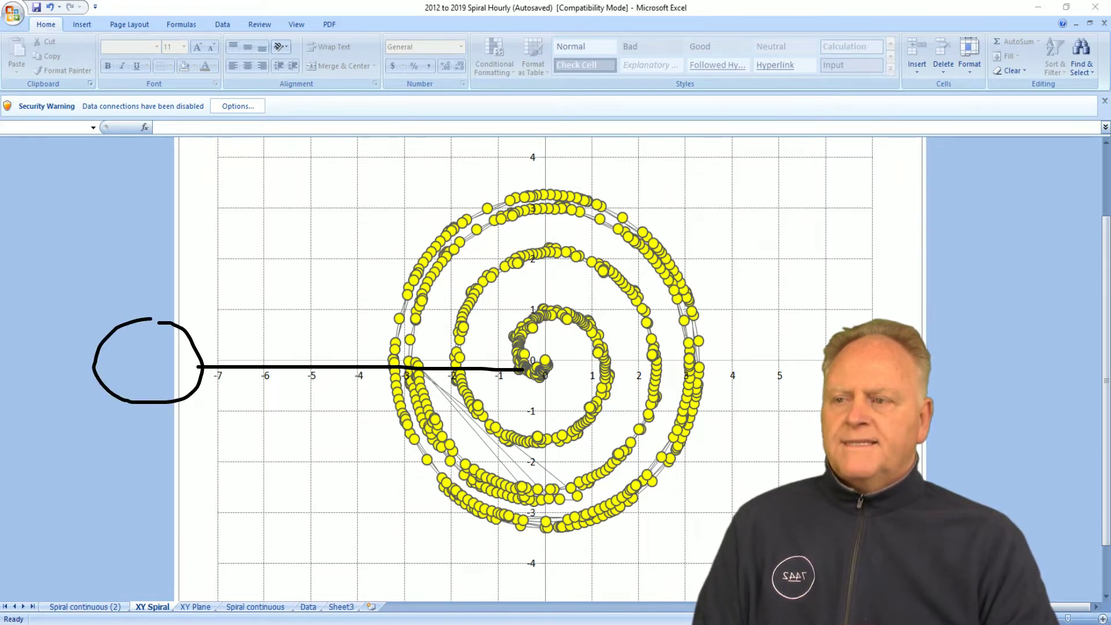
pyautogui.moveTo(334, 328); pyautogui.dragTo(295, 353)
pyautogui.moveTo(292, 315); pyautogui.dragTo(328, 351)
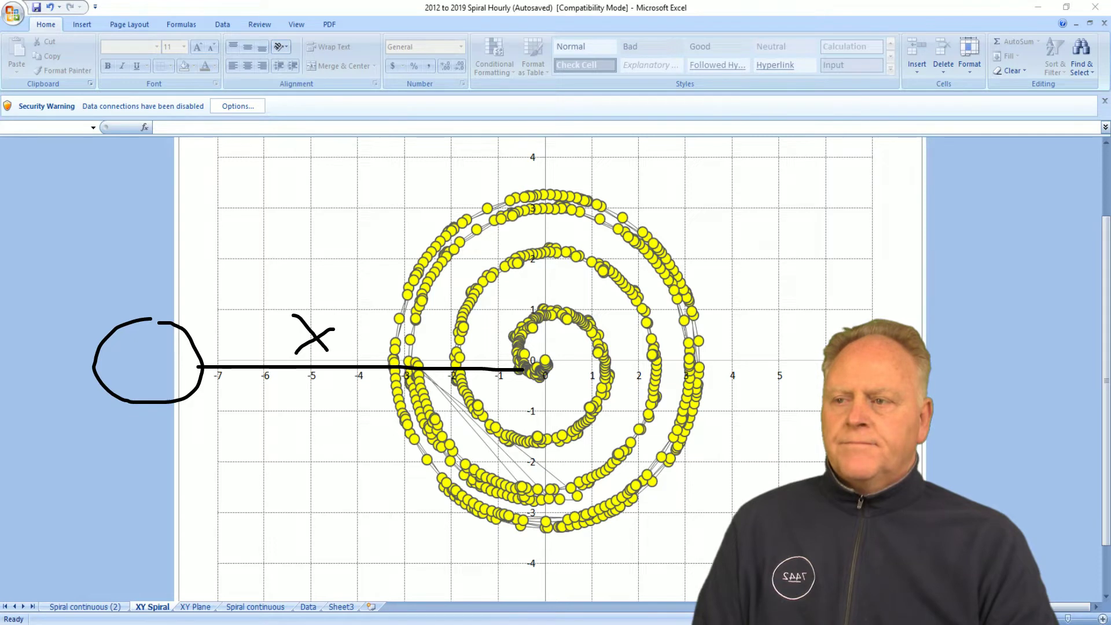
pyautogui.moveTo(539, 346)
pyautogui.mouseDown()
pyautogui.moveTo(539, 167)
pyautogui.moveTo(517, 181)
pyautogui.moveTo(552, 179)
pyautogui.mouseUp()
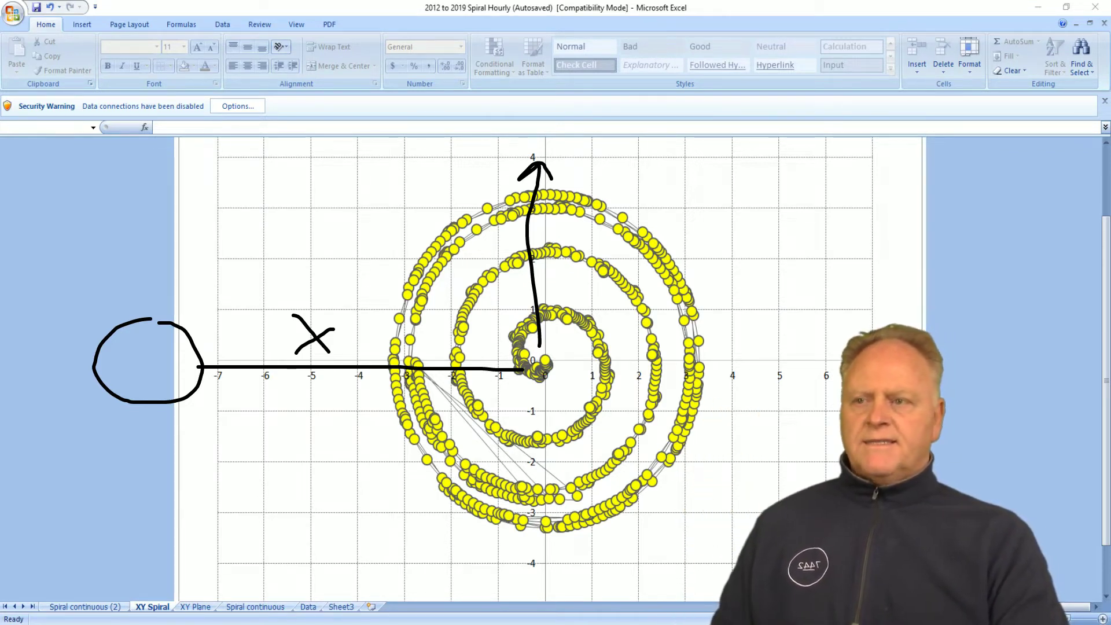
pyautogui.moveTo(585, 150); pyautogui.dragTo(598, 195)
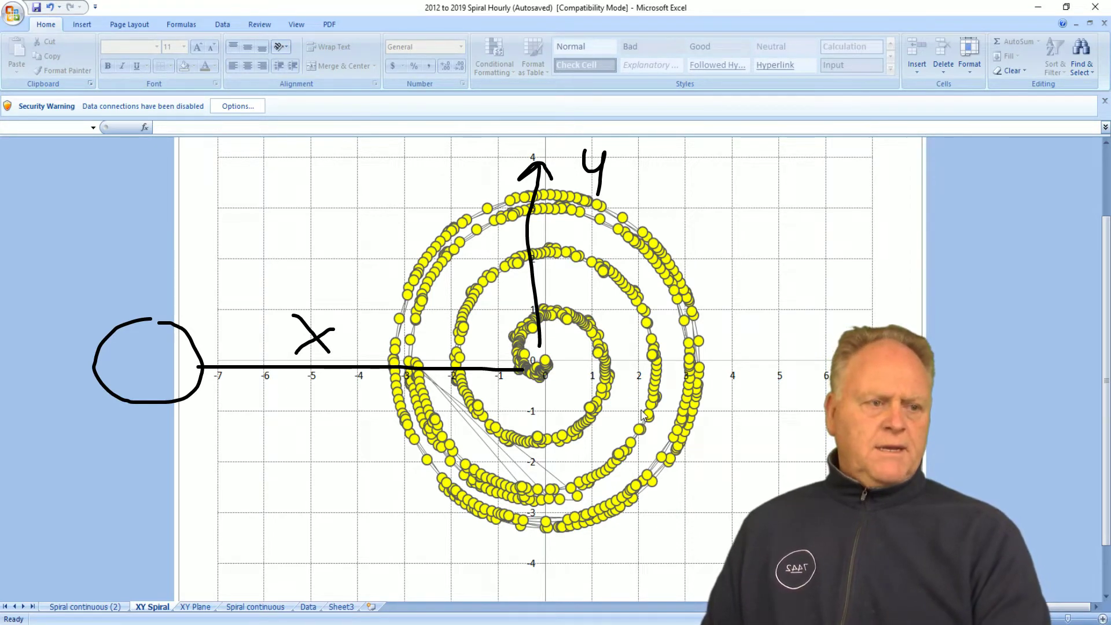
# Step: Select the yellow spiral series, clear all chart ink, and switch to Igor Pro
pyautogui.click(623, 222)
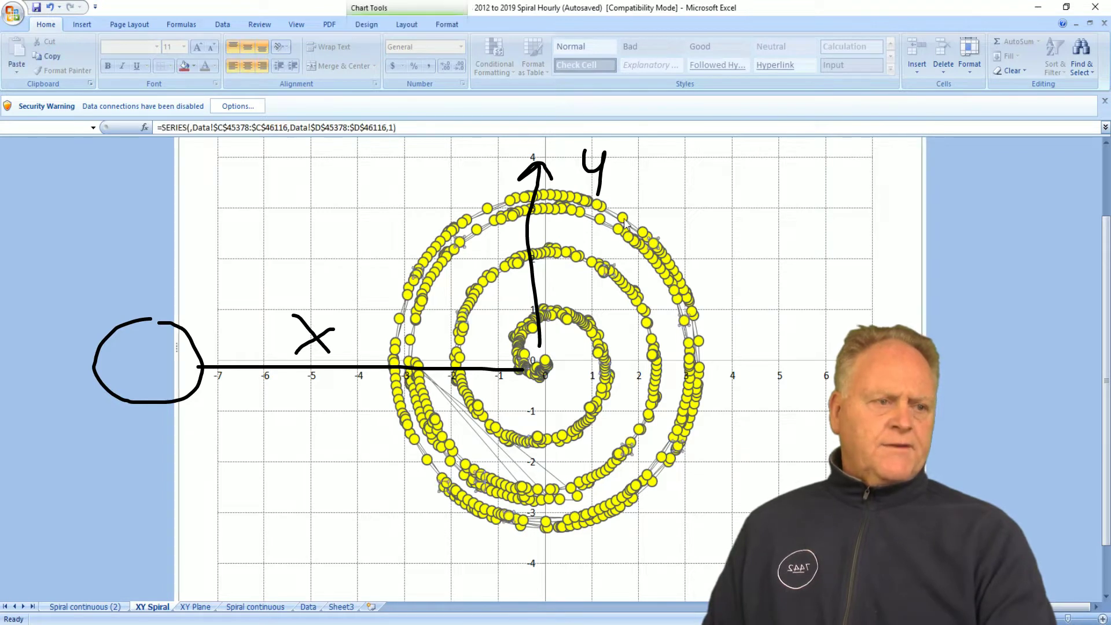
pyautogui.moveTo(676, 273)
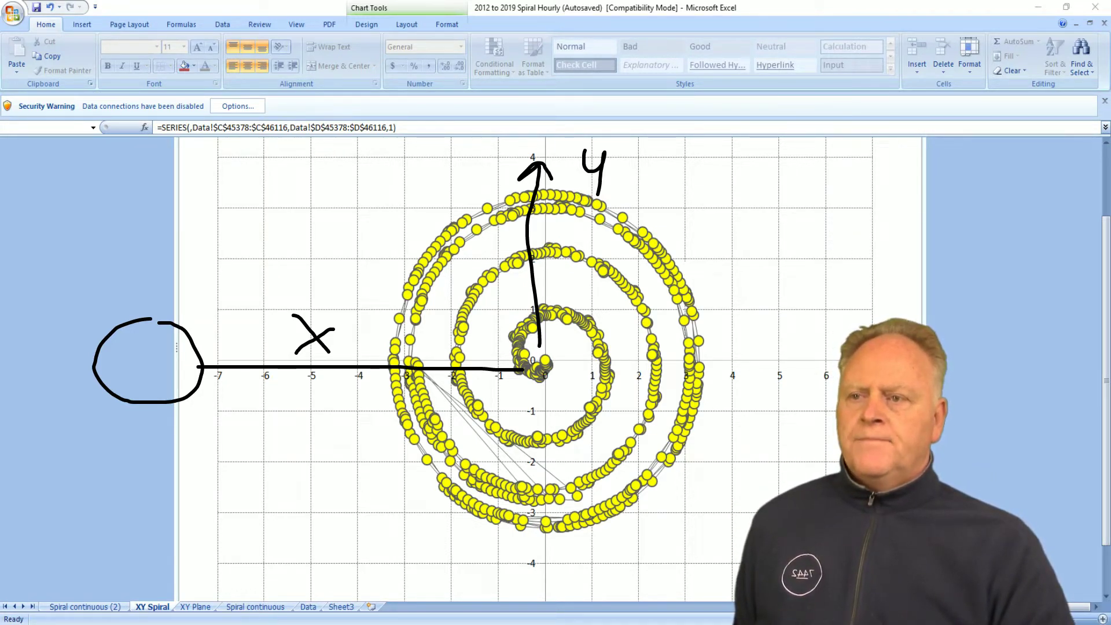
pyautogui.press('Escape')
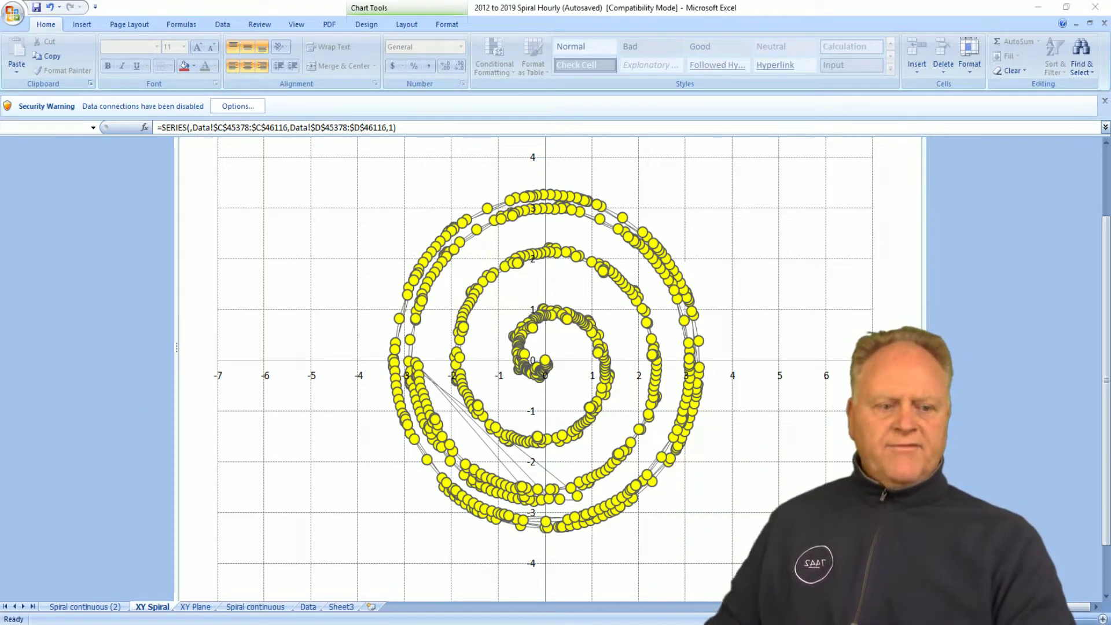
pyautogui.hotkey('alt', 'Tab')
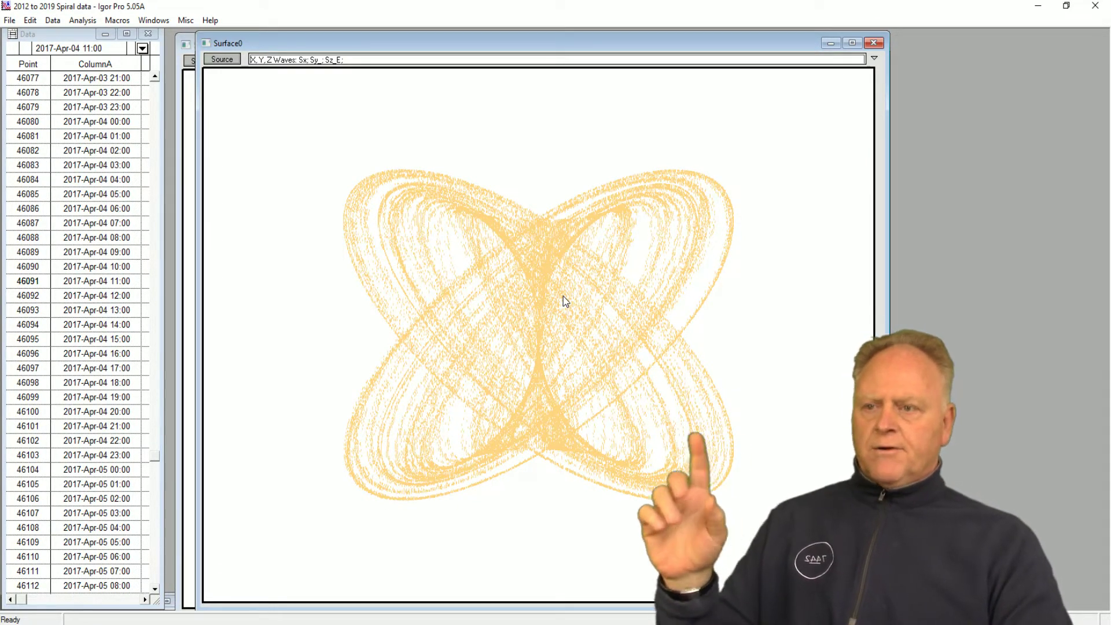
pyautogui.hotkey('ctrl', '2')
pyautogui.moveTo(360, 458)
pyautogui.mouseDown()
pyautogui.moveTo(738, 220)
pyautogui.moveTo(723, 213)
pyautogui.moveTo(739, 242)
pyautogui.mouseUp()
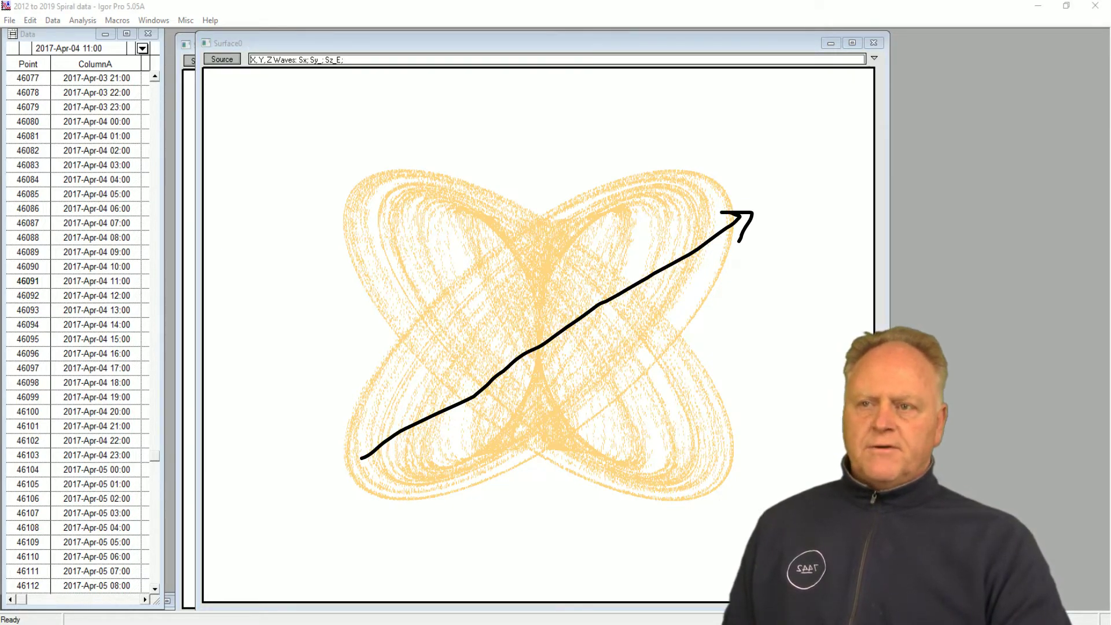
pyautogui.moveTo(714, 94)
pyautogui.mouseDown()
pyautogui.moveTo(711, 131)
pyautogui.moveTo(742, 129)
pyautogui.moveTo(758, 111)
pyautogui.moveTo(769, 136)
pyautogui.mouseUp()
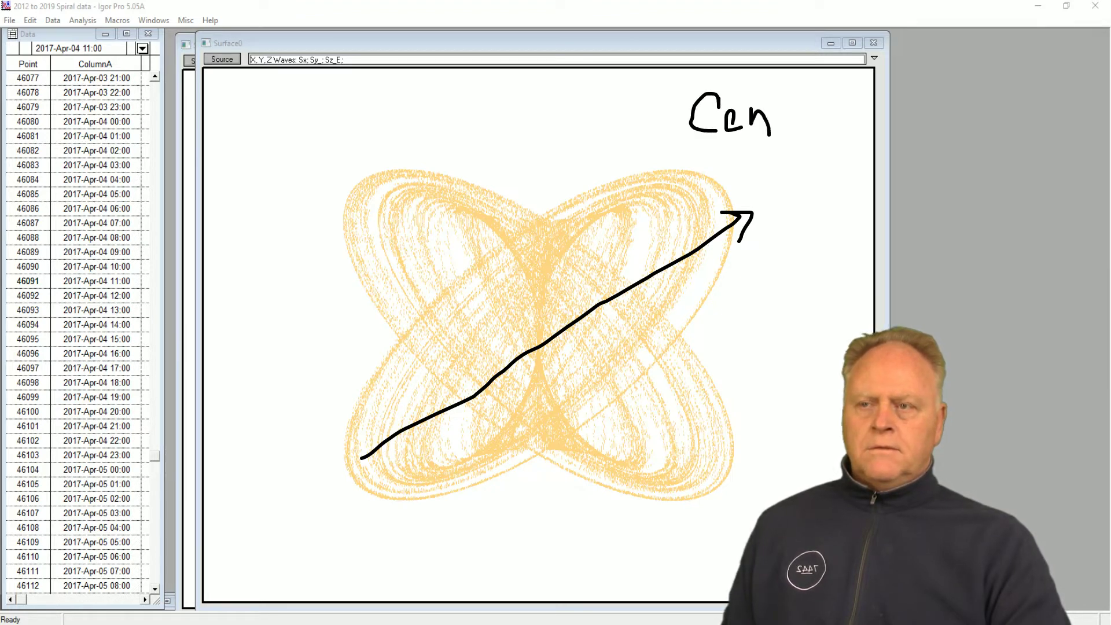
pyautogui.moveTo(780, 88); pyautogui.dragTo(778, 137)
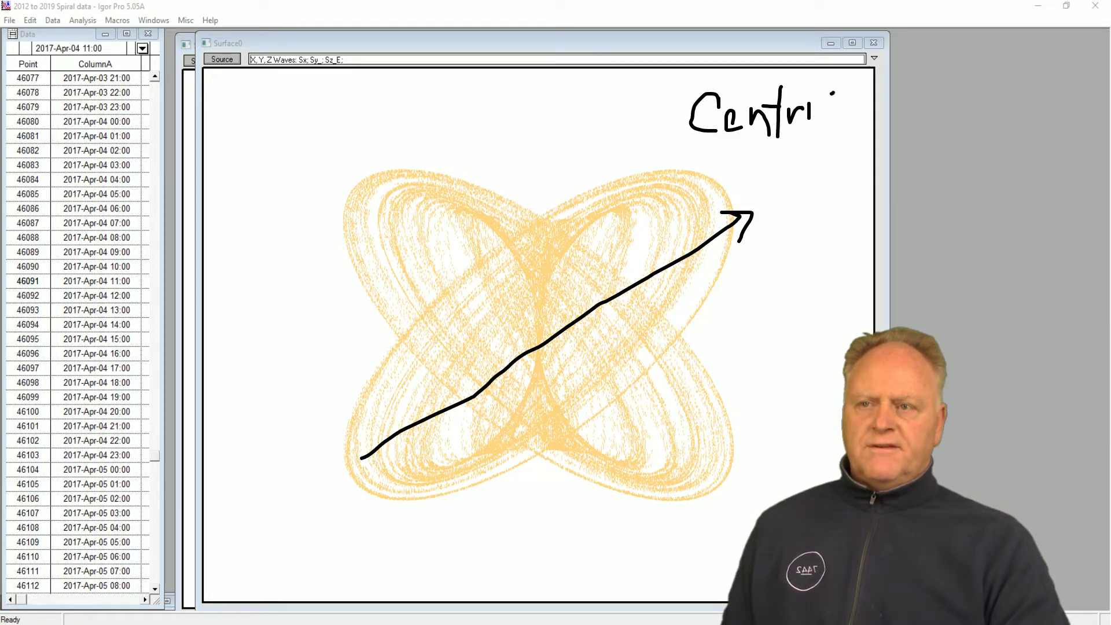
pyautogui.moveTo(831, 92); pyautogui.dragTo(828, 117)
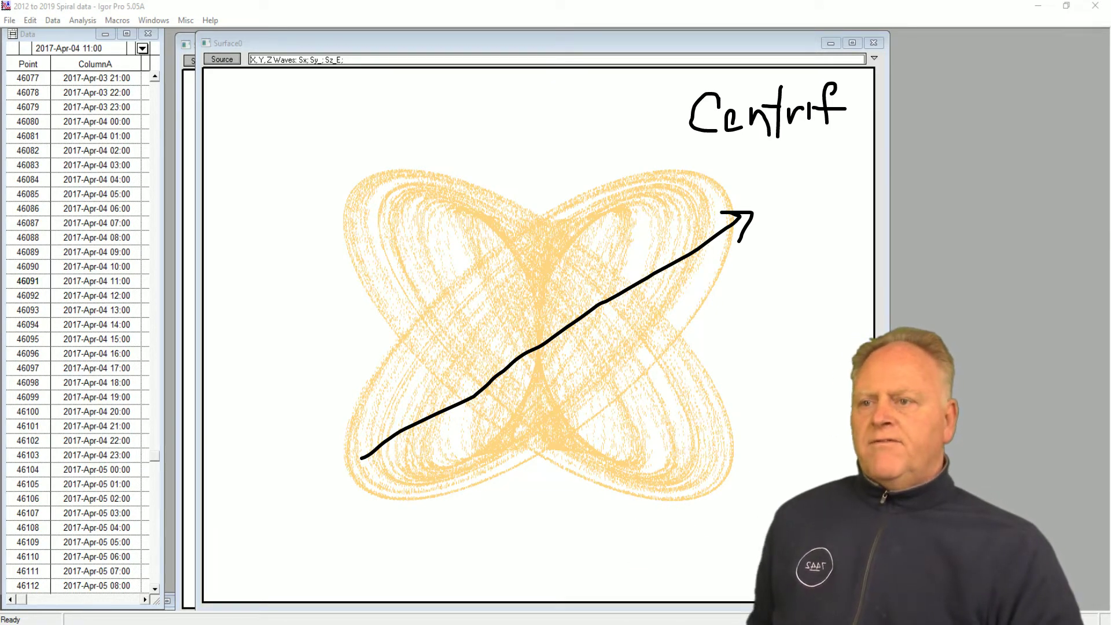
pyautogui.moveTo(546, 186); pyautogui.dragTo(539, 483)
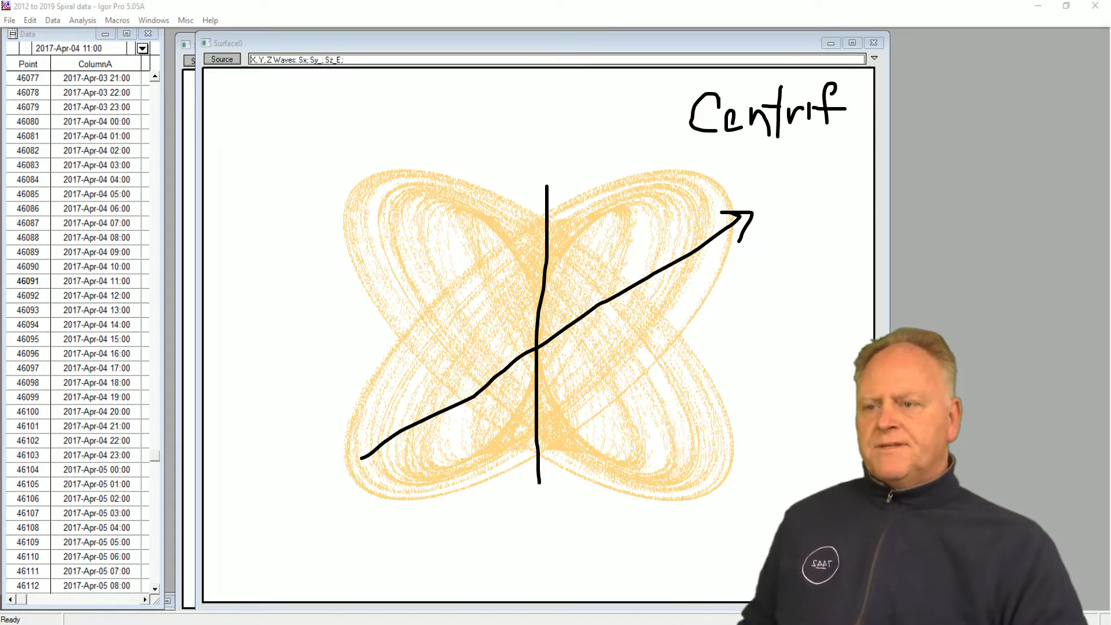
pyautogui.moveTo(707, 479)
pyautogui.mouseDown()
pyautogui.moveTo(621, 424)
pyautogui.moveTo(608, 399)
pyautogui.moveTo(371, 184)
pyautogui.moveTo(341, 198)
pyautogui.moveTo(349, 169)
pyautogui.moveTo(378, 172)
pyautogui.mouseUp()
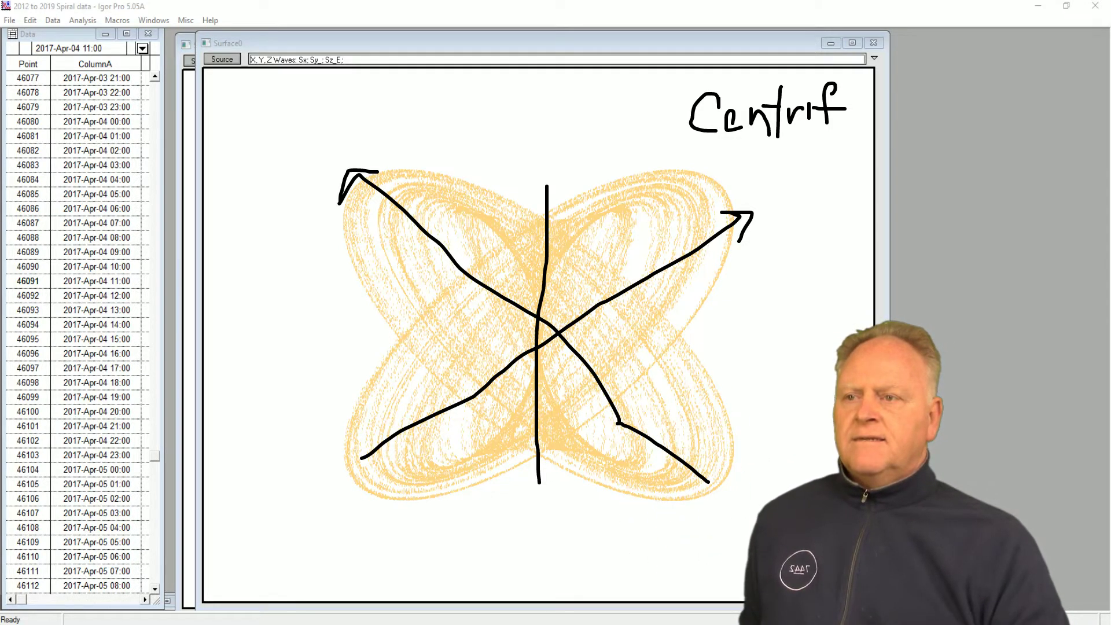
pyautogui.moveTo(549, 138); pyautogui.dragTo(561, 159)
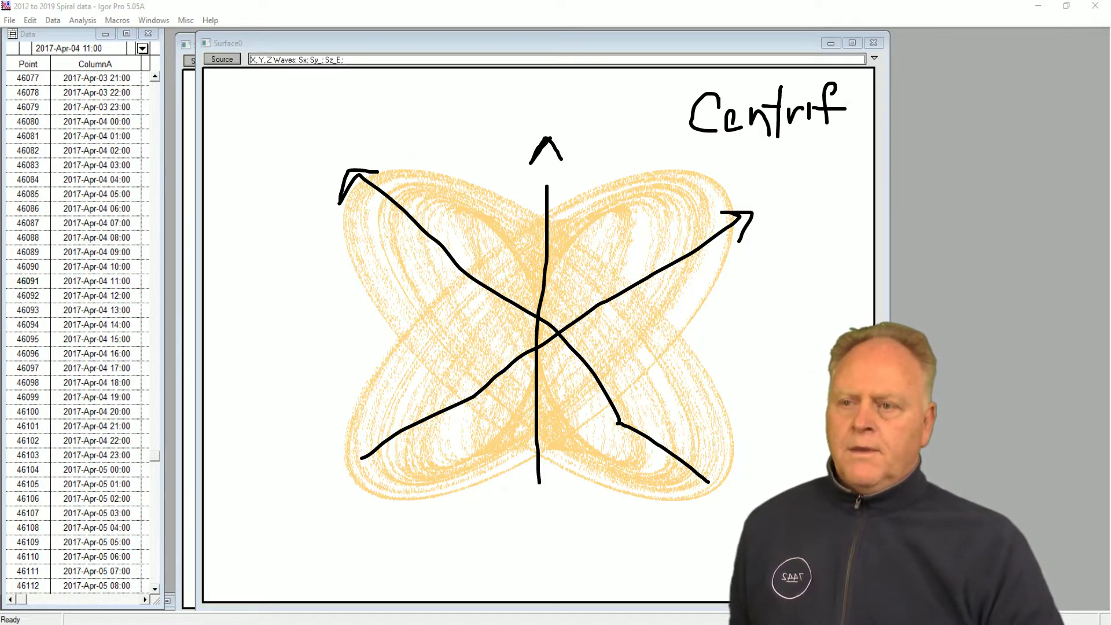
pyautogui.press('Escape')
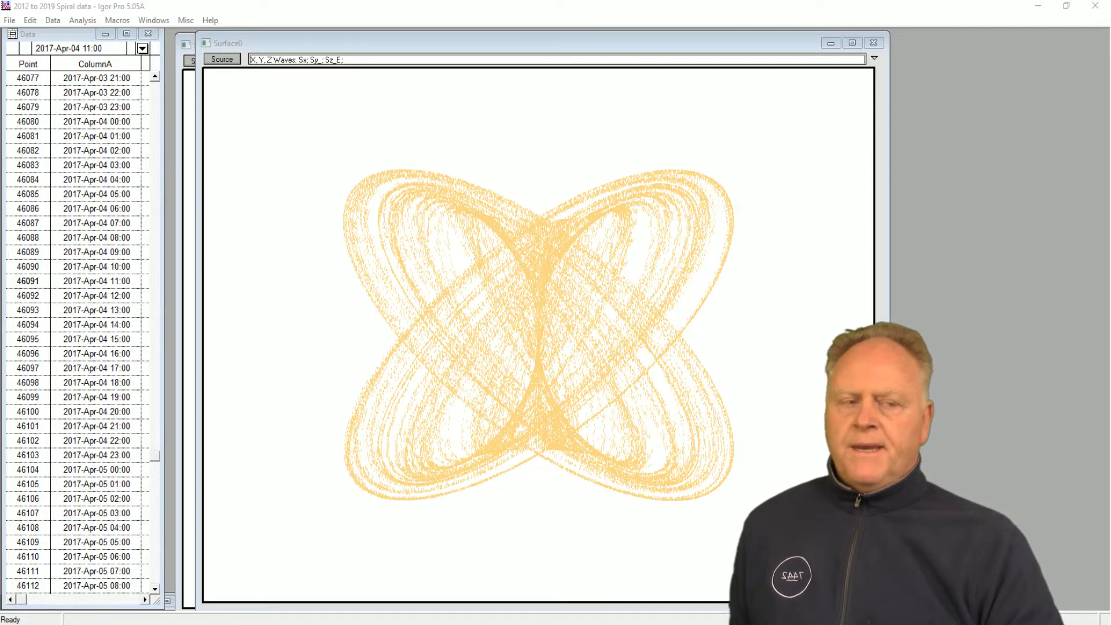
# Step: Move Surface0, draw and erase a diagonal line, then bring Surface1's hourglass plot forward
pyautogui.moveTo(795, 41); pyautogui.dragTo(810, 43)
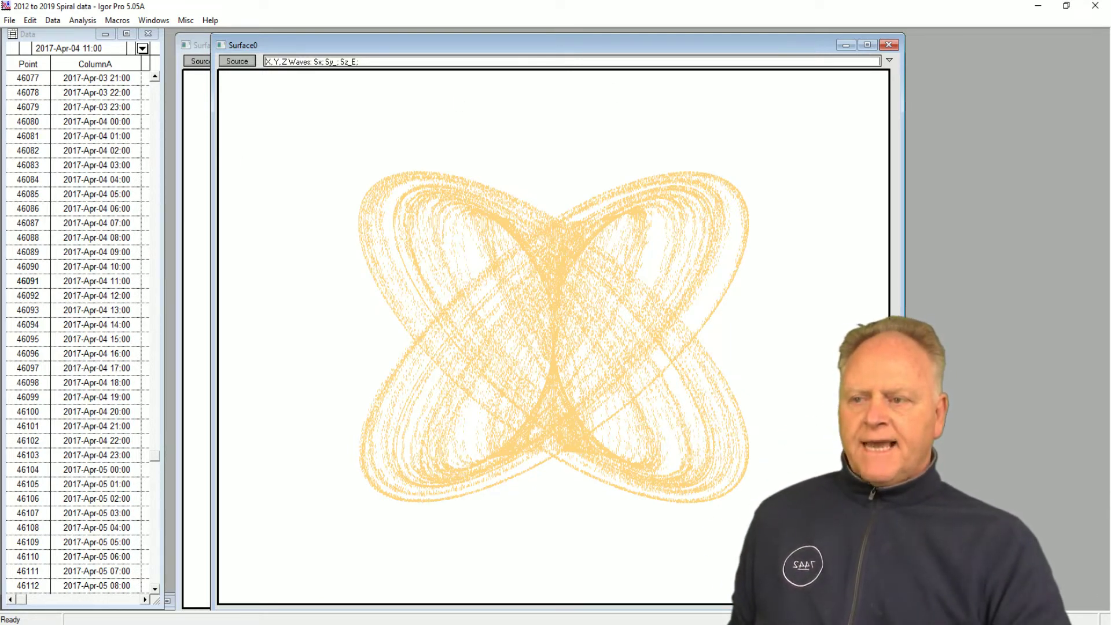
pyautogui.moveTo(386, 477); pyautogui.dragTo(735, 212)
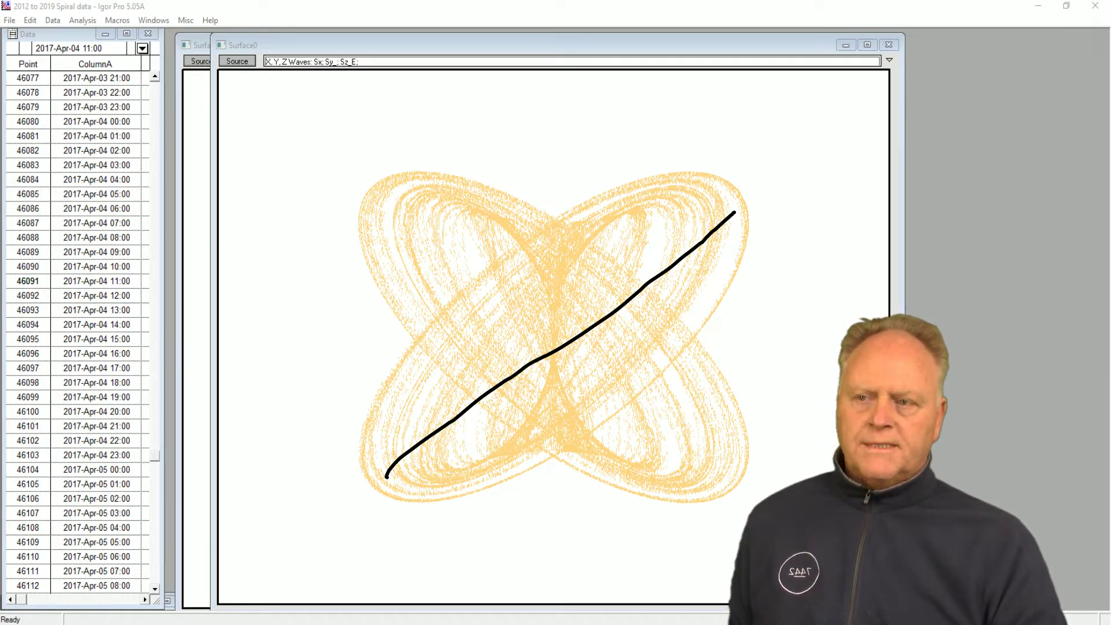
pyautogui.press('Escape')
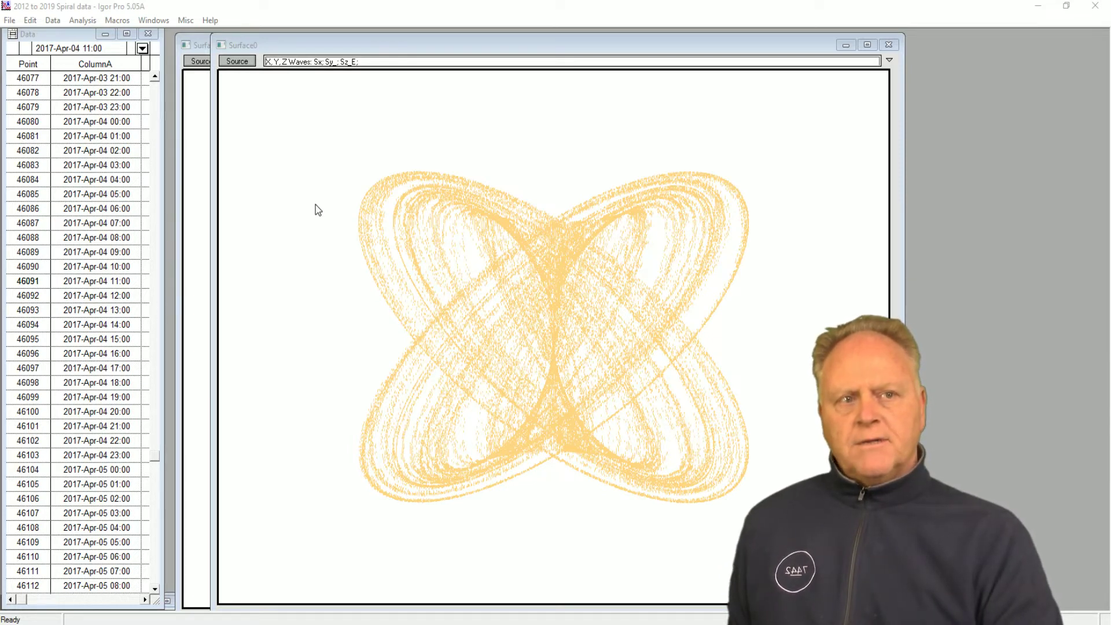
pyautogui.click(199, 47)
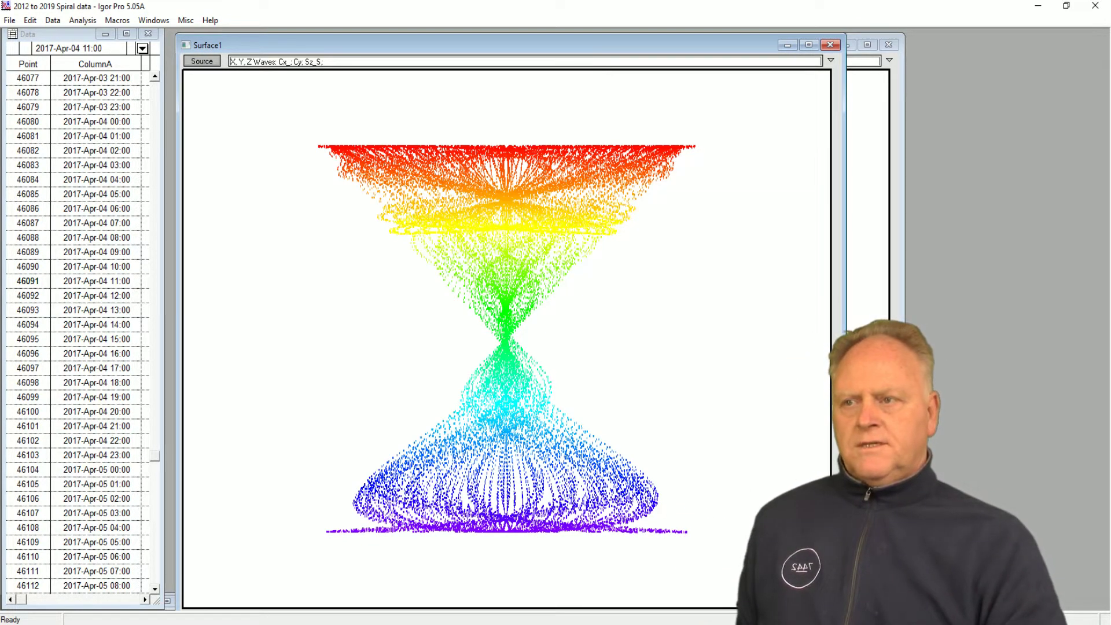
# Step: Trace the hourglass edges with freehand lines, clear them, and rotate the 3D plot
pyautogui.hotkey('ctrl', '2')
pyautogui.moveTo(300, 144)
pyautogui.mouseDown()
pyautogui.moveTo(488, 348)
pyautogui.moveTo(320, 547)
pyautogui.mouseUp()
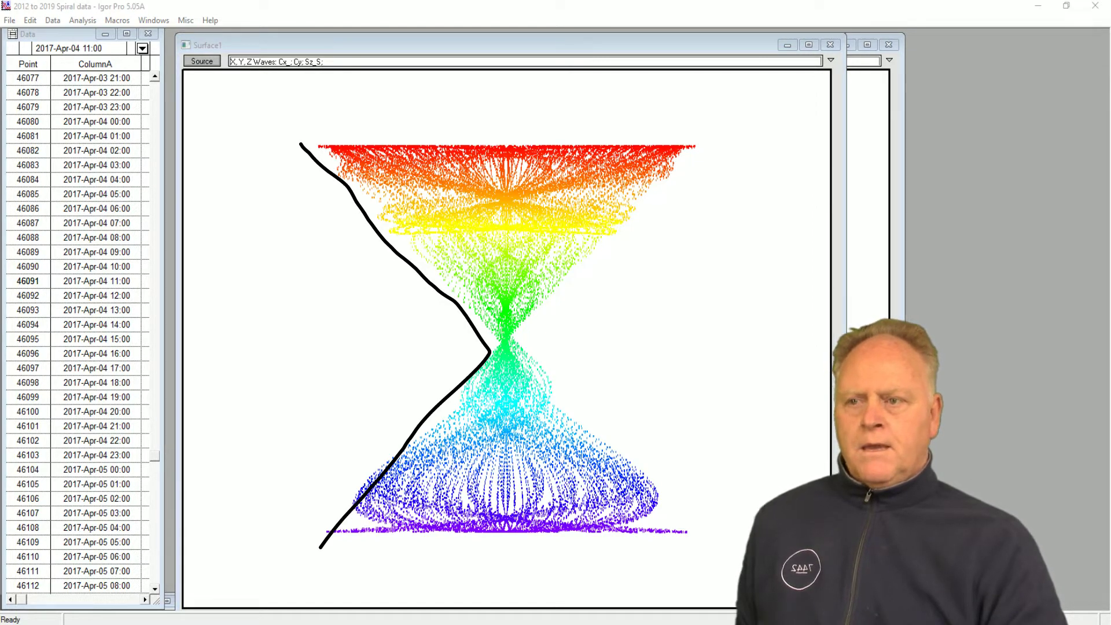
pyautogui.moveTo(520, 344); pyautogui.dragTo(697, 483)
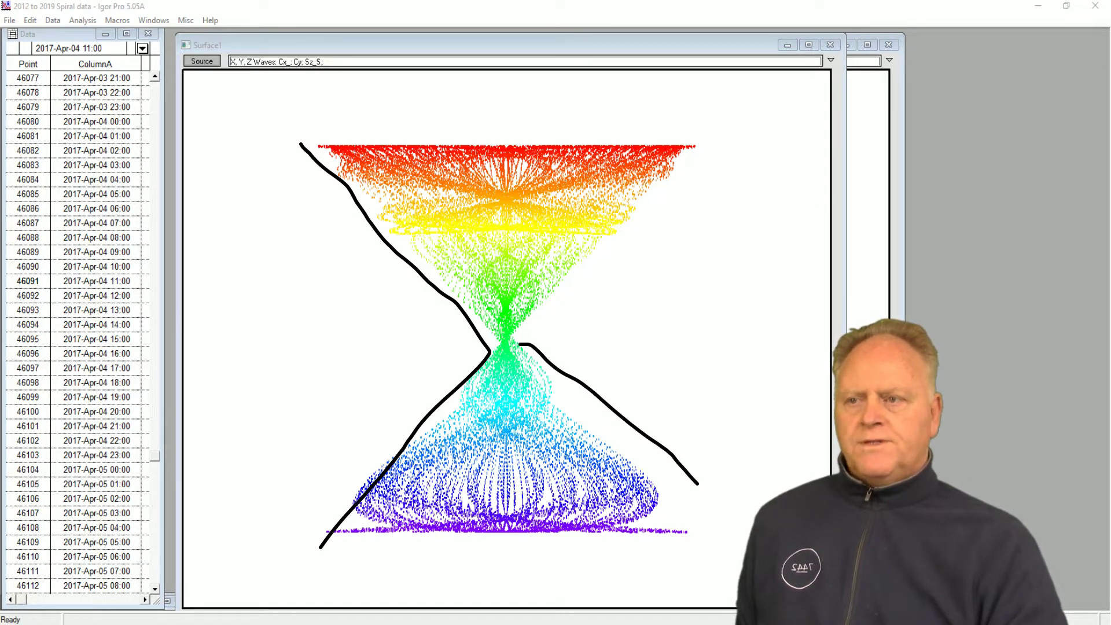
pyautogui.moveTo(540, 322); pyautogui.dragTo(683, 156)
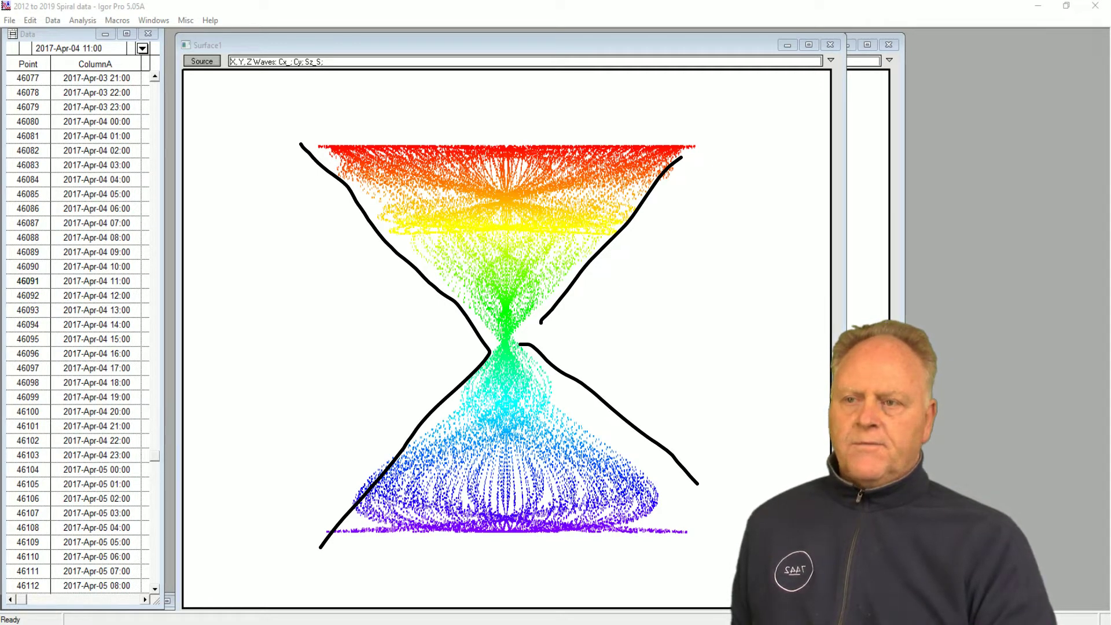
pyautogui.press('Escape')
pyautogui.moveTo(501, 337); pyautogui.dragTo(670, 346)
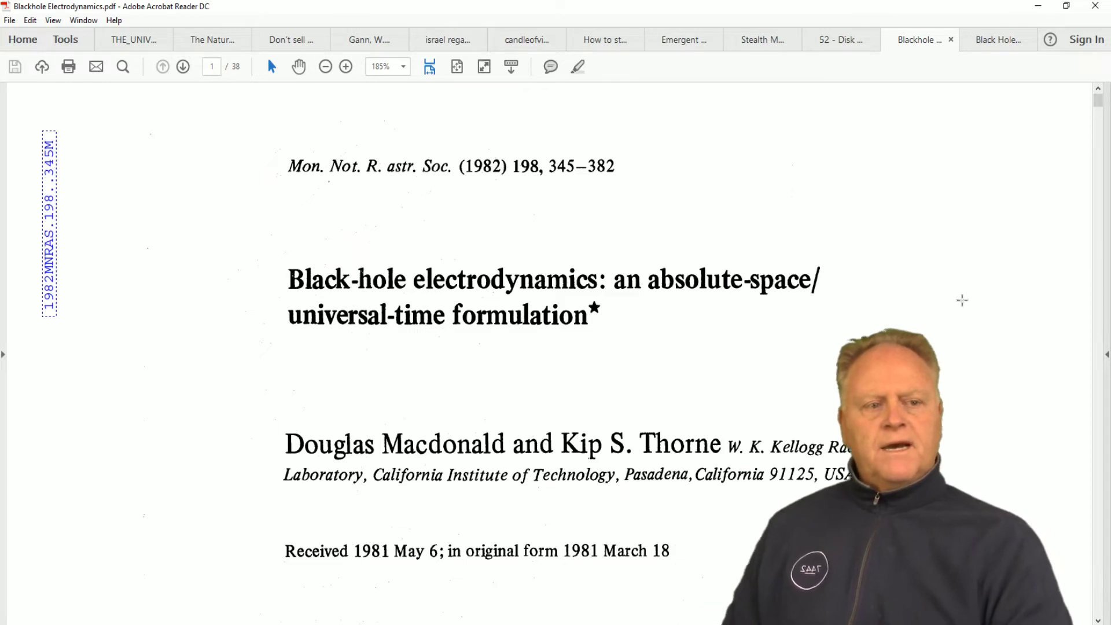
# Step: Take and dismiss a page snapshot, then scroll down through the paper's opening pages
pyautogui.click(195, 350)
pyautogui.scroll(-2, 199, 355)
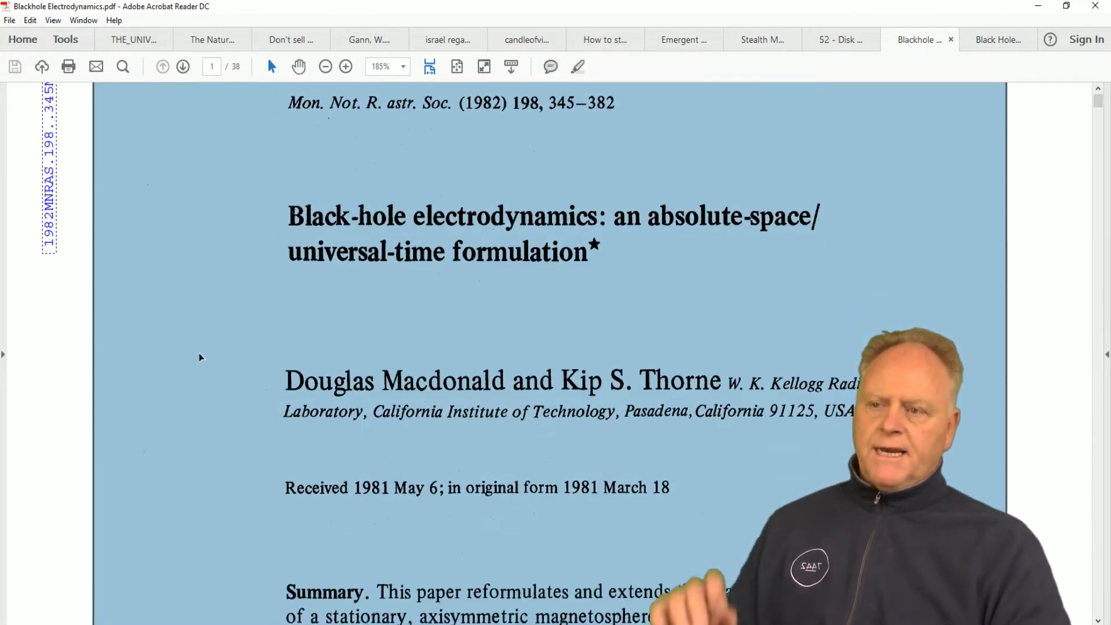
pyautogui.click(74, 398)
pyautogui.scroll(-3, 74, 400)
pyautogui.scroll(-7, 74, 403)
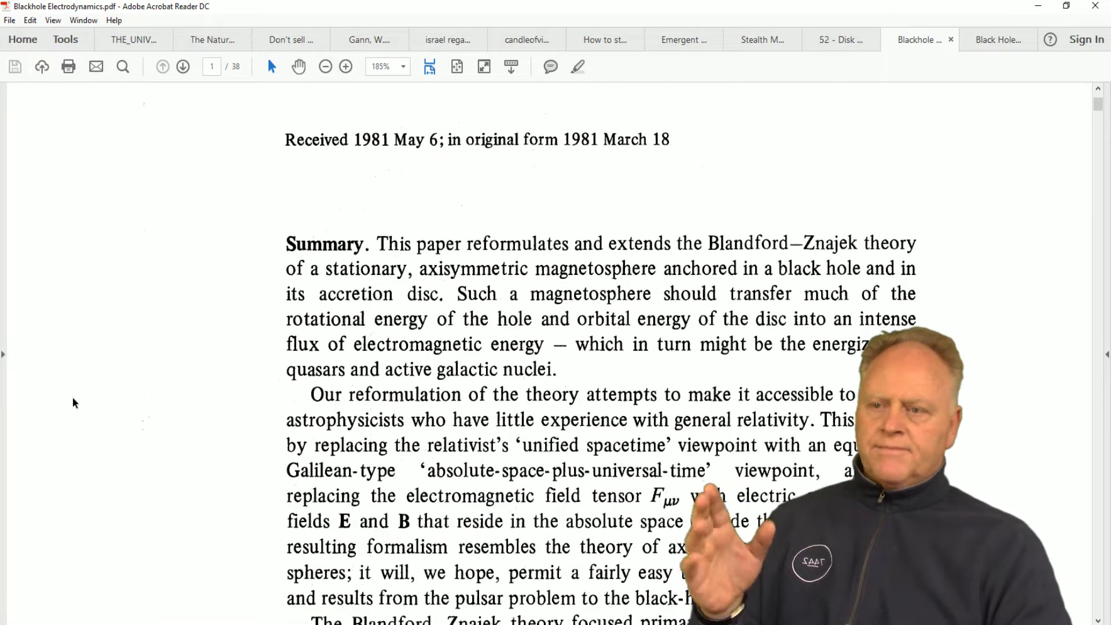
pyautogui.scroll(-2, 74, 404)
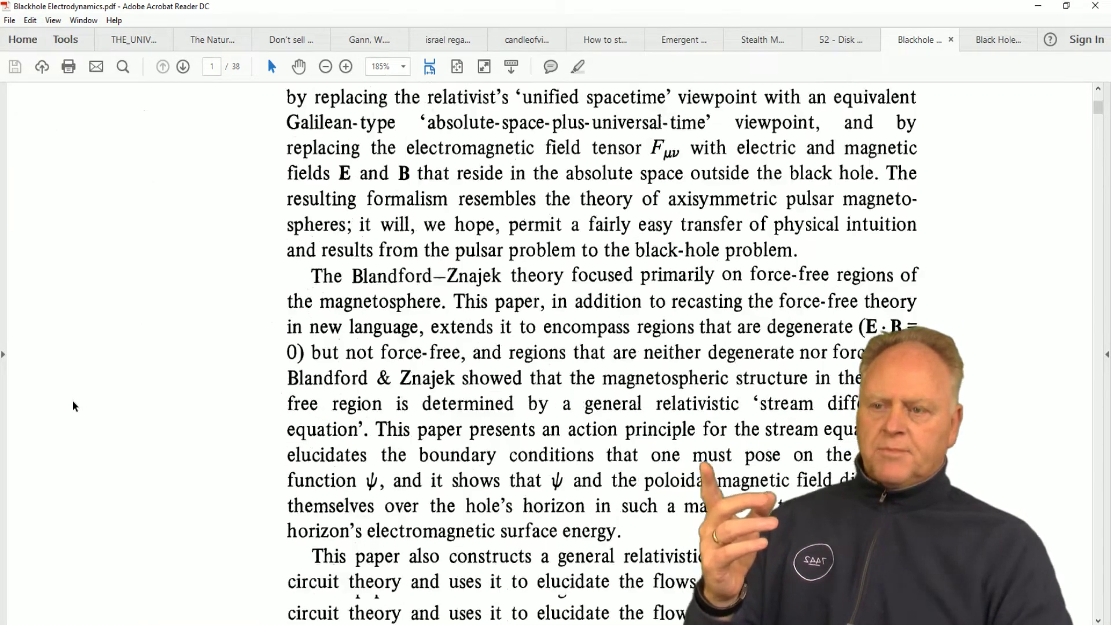
pyautogui.scroll(-5, 74, 405)
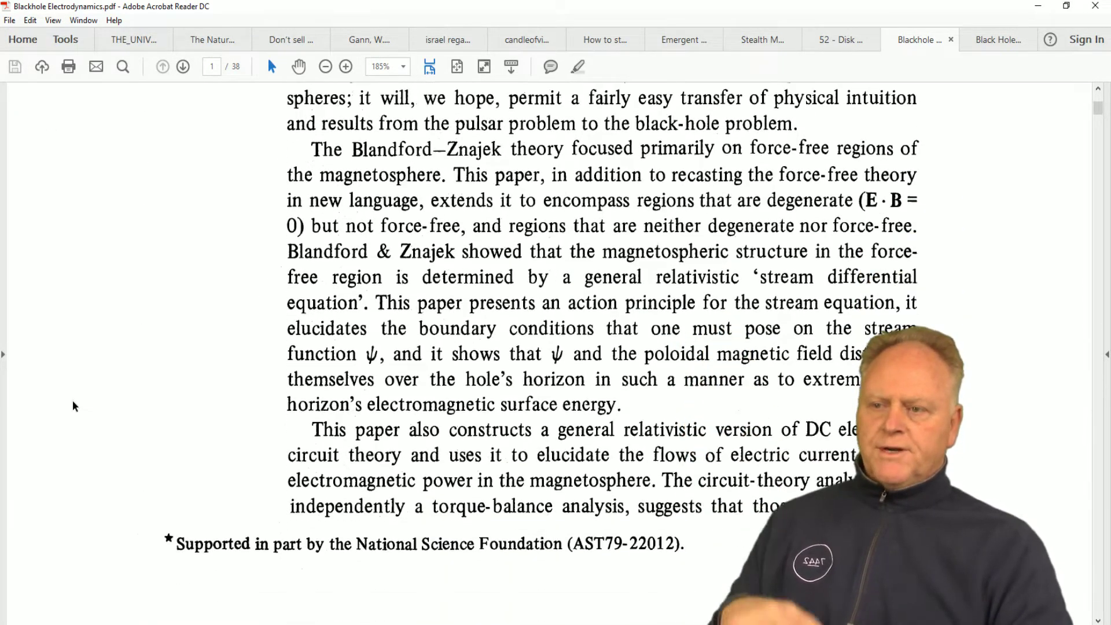
pyautogui.scroll(-8, 74, 405)
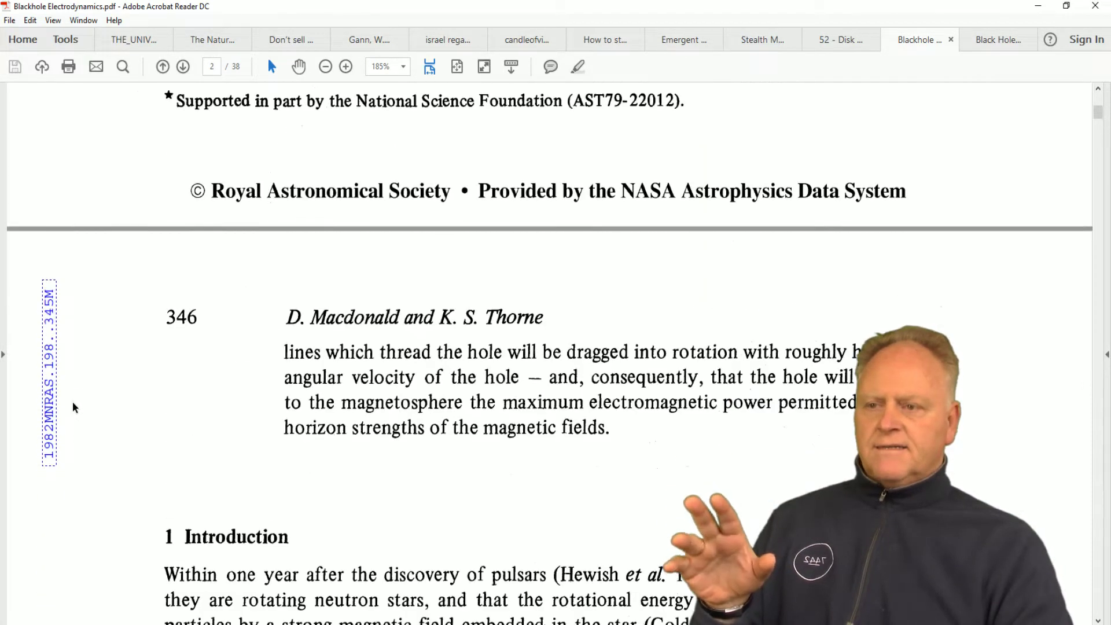
pyautogui.scroll(-7, 73, 408)
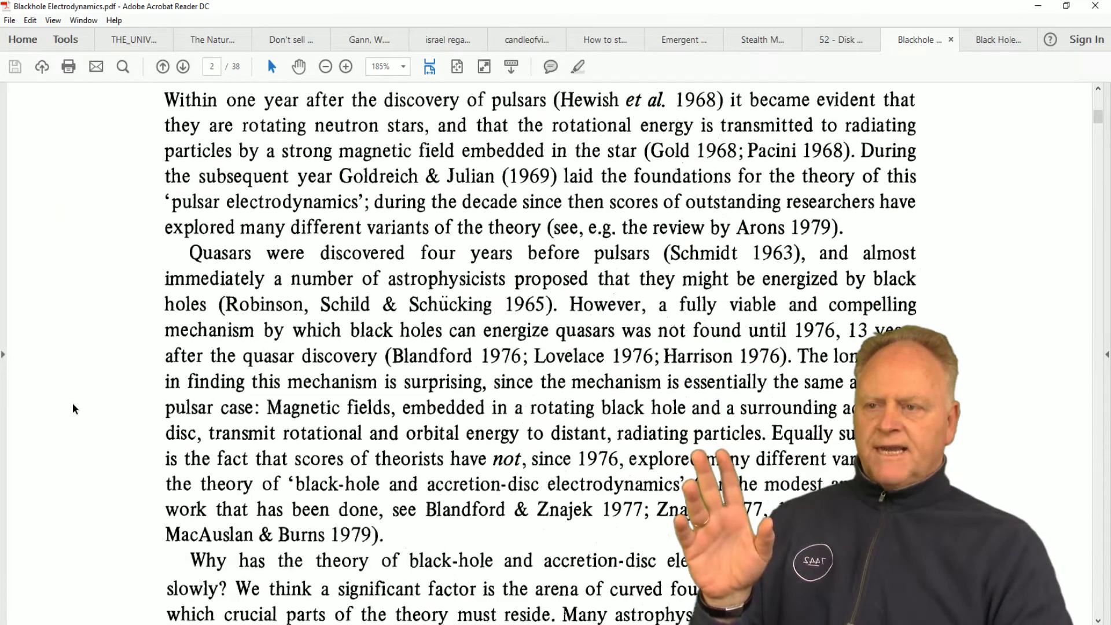
pyautogui.scroll(-7, 74, 409)
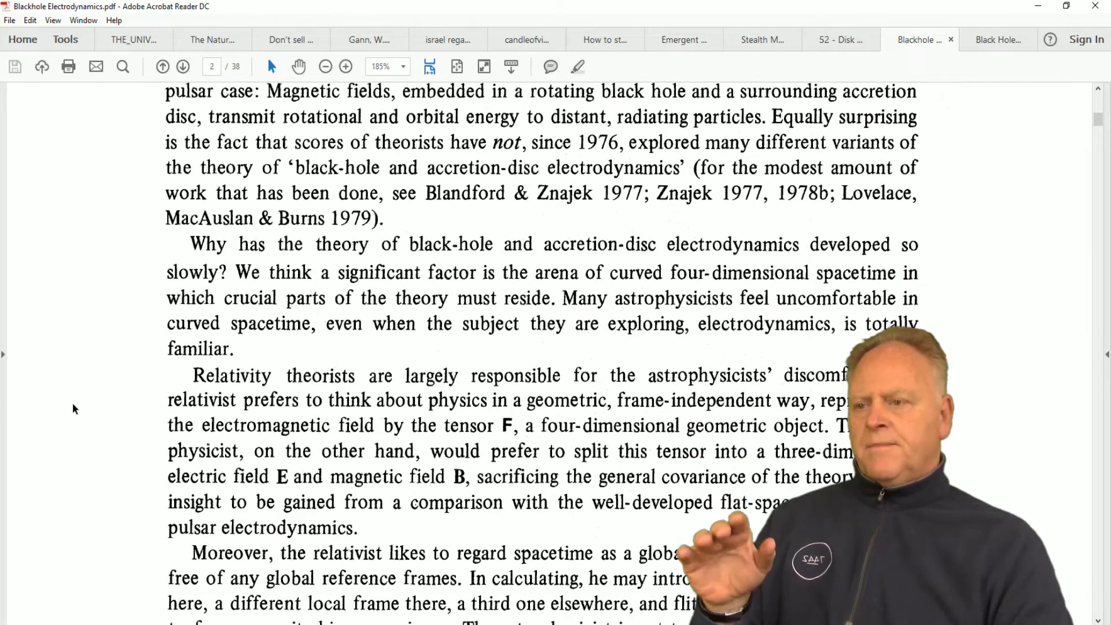
pyautogui.scroll(-7, 74, 410)
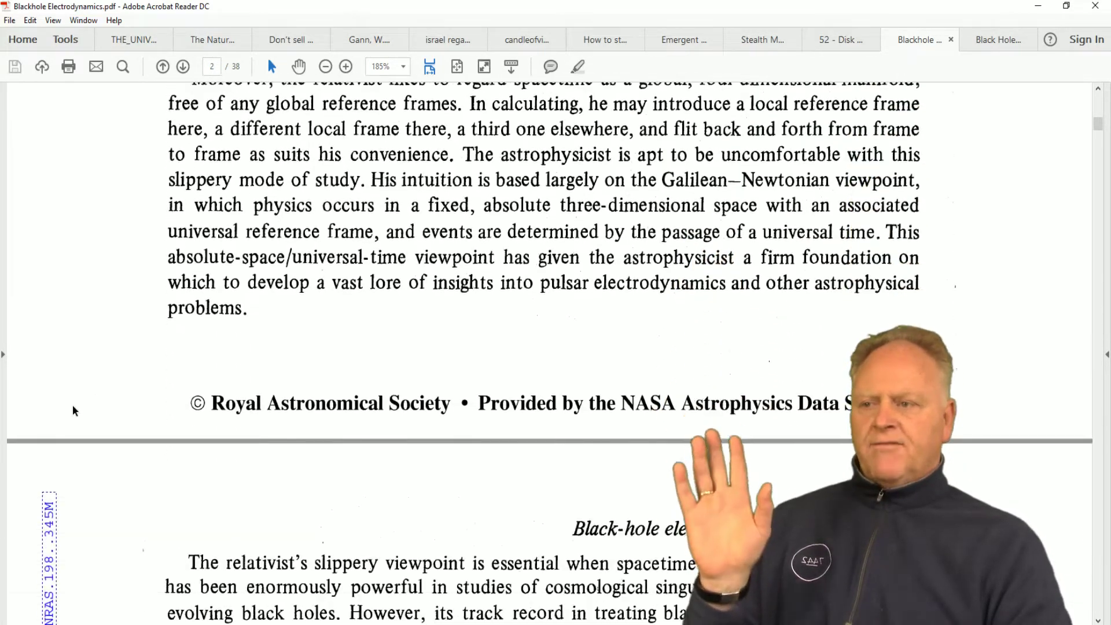
pyautogui.scroll(-7, 73, 411)
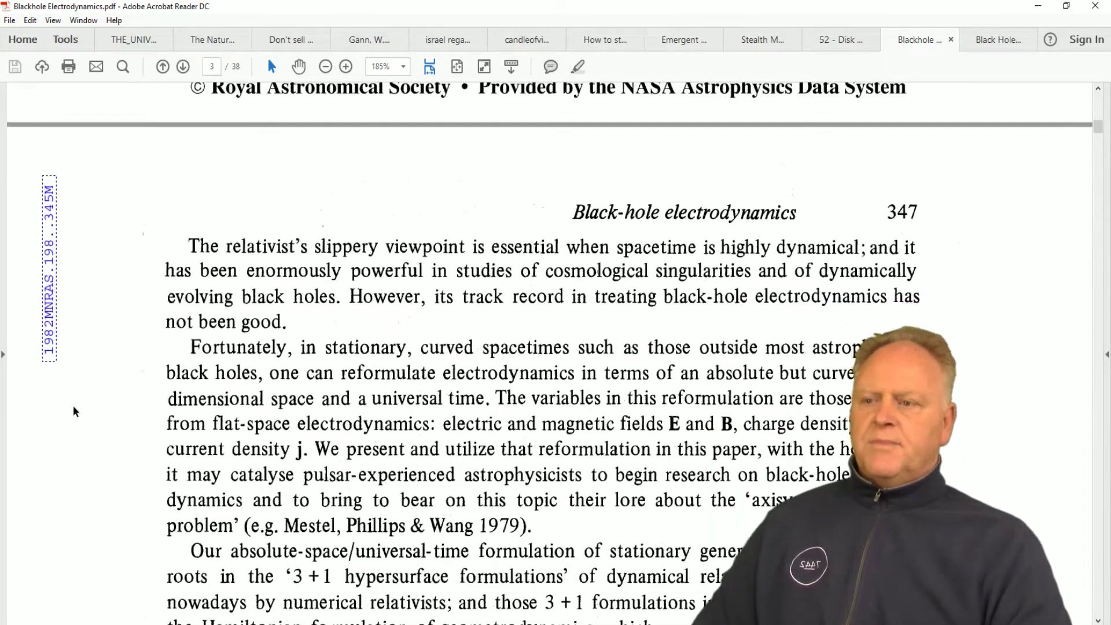
pyautogui.scroll(-1, 73, 412)
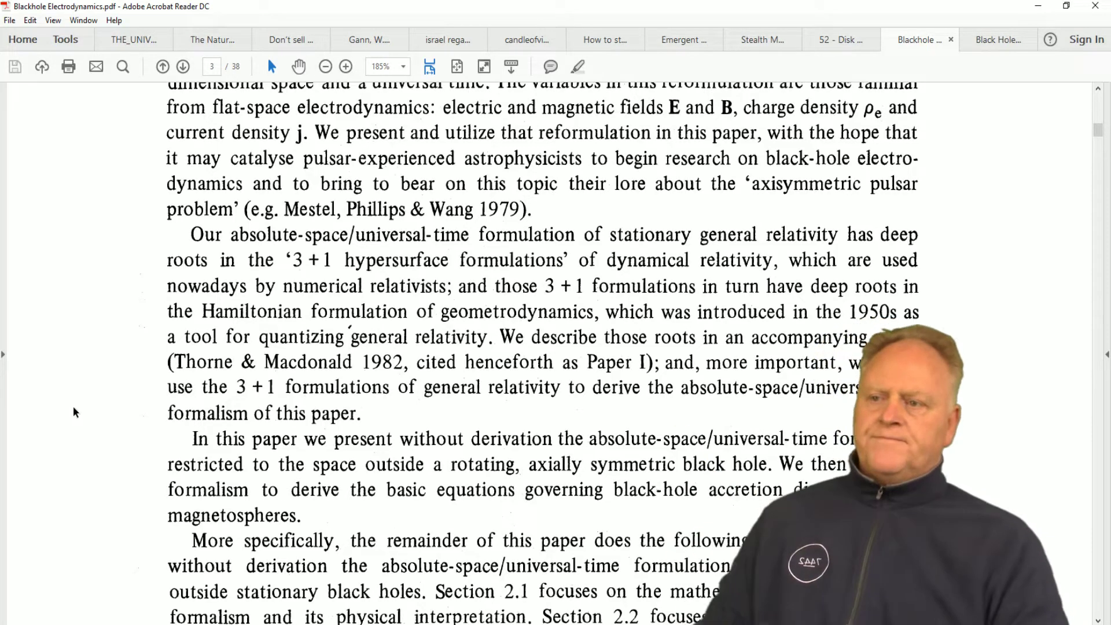
pyautogui.scroll(-2, 73, 412)
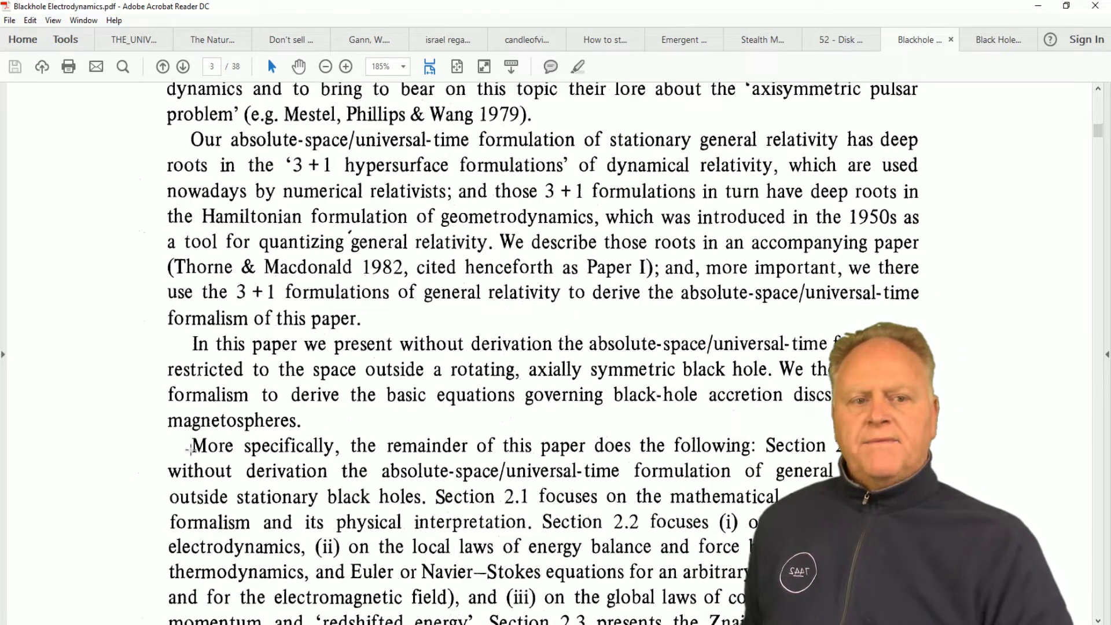
pyautogui.scroll(-2, 191, 450)
pyautogui.scroll(-10, 191, 450)
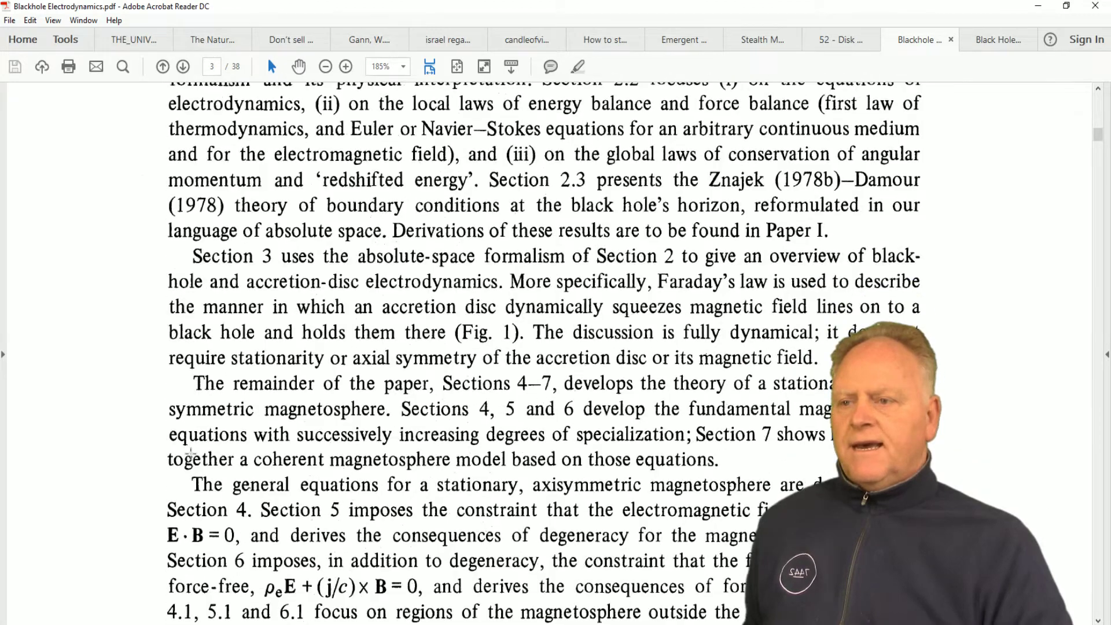
pyautogui.scroll(-10, 191, 454)
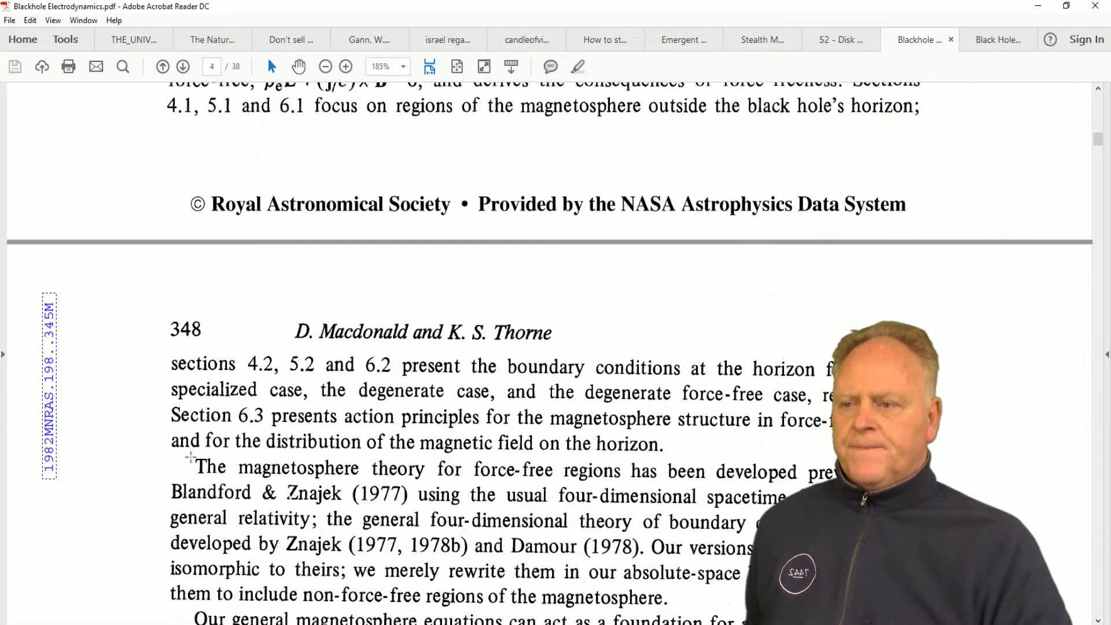
pyautogui.scroll(-10, 194, 463)
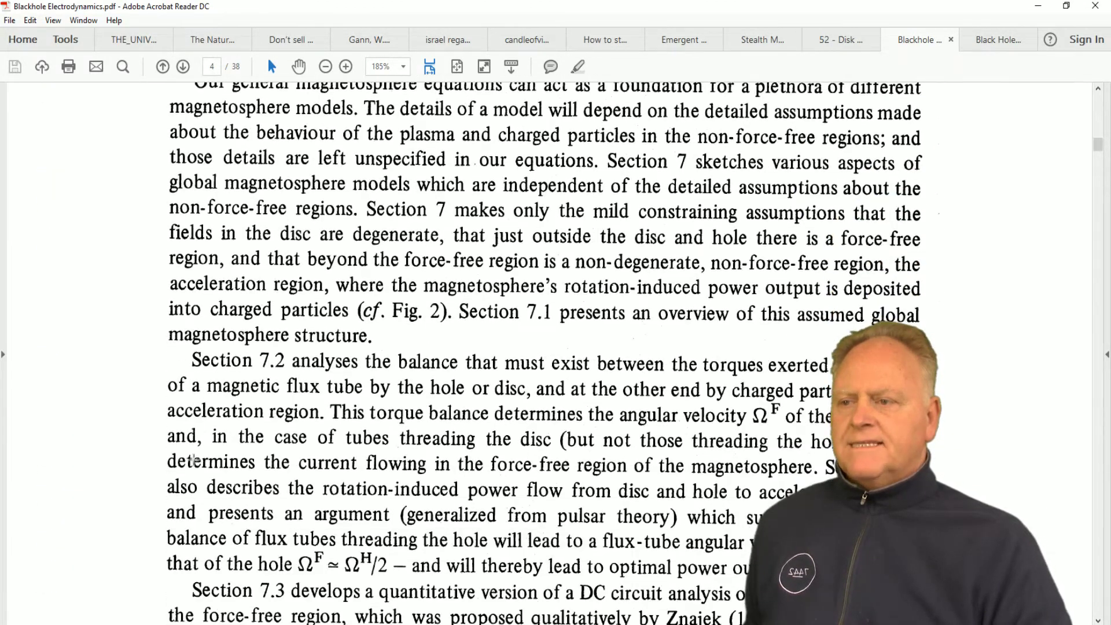
pyautogui.scroll(-10, 195, 462)
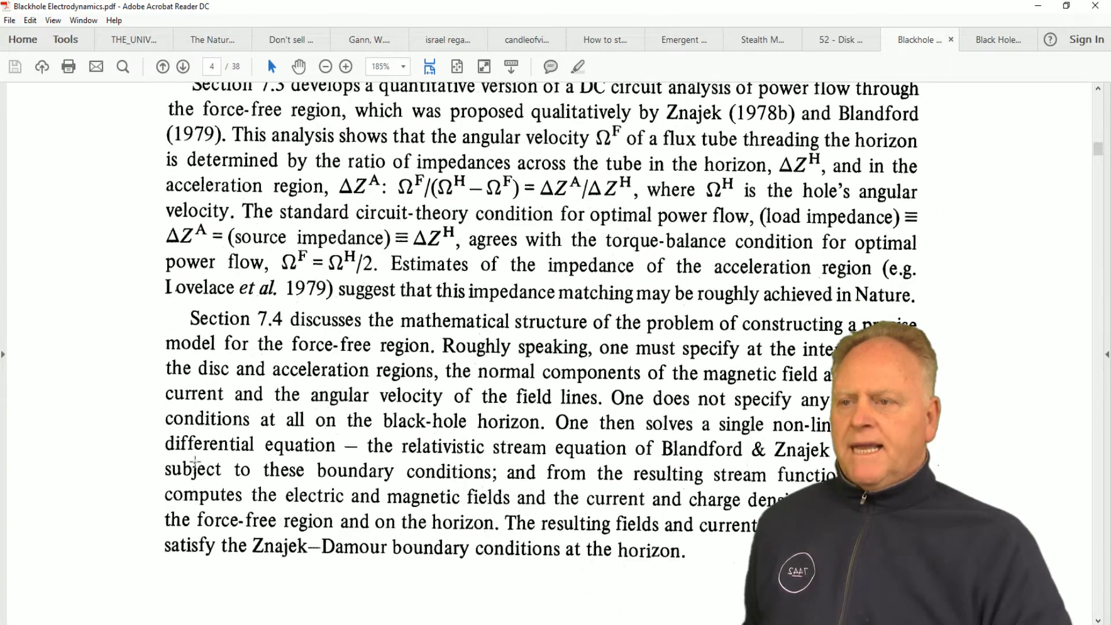
pyautogui.scroll(-10, 196, 461)
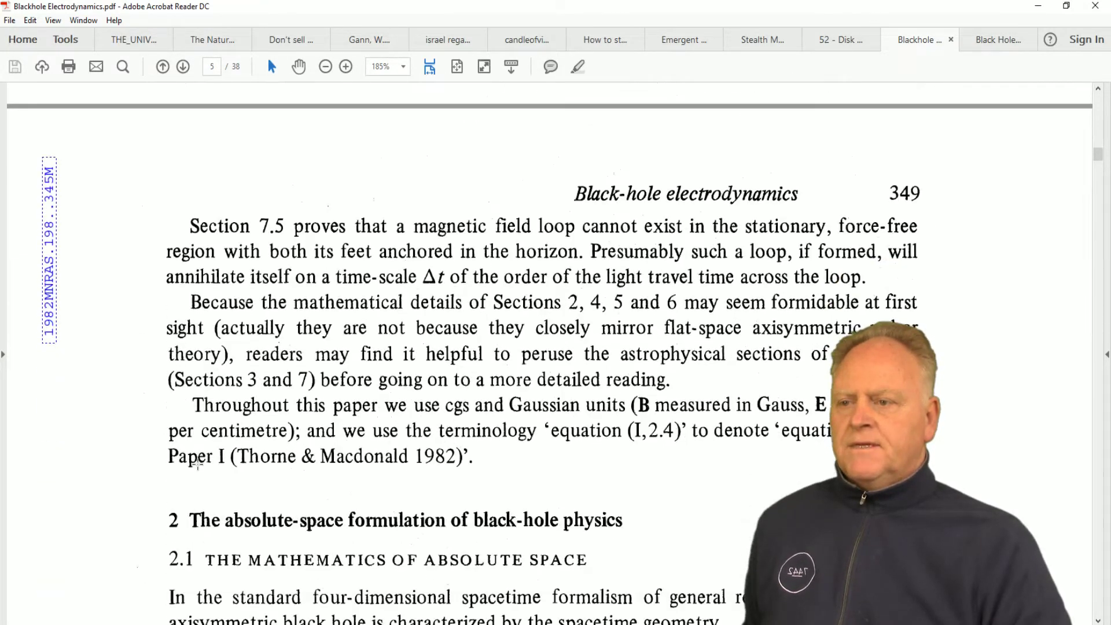
pyautogui.scroll(-5, 197, 463)
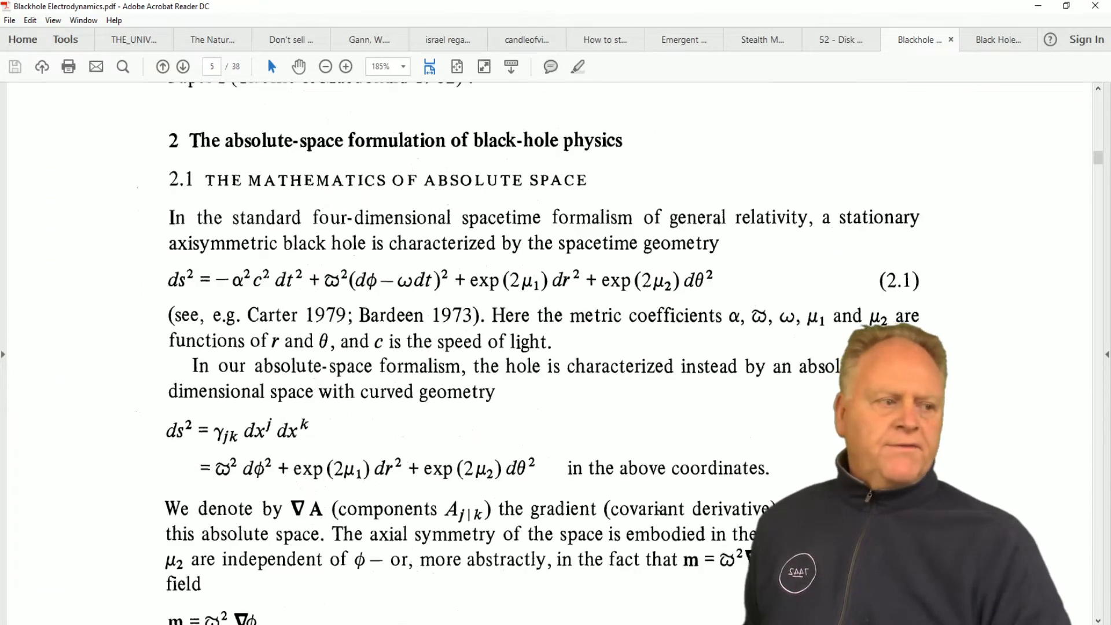
# Step: Page down via the scrollbar track past the equations to Section 3 on page 13
pyautogui.click(1101, 505)
pyautogui.click(1101, 506)
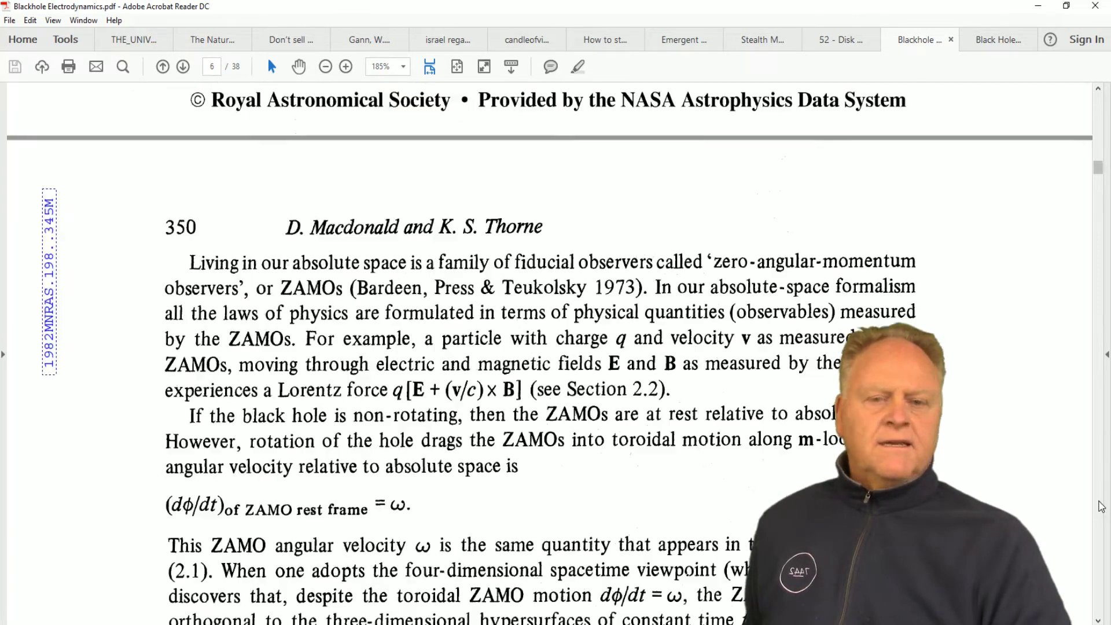
pyautogui.click(1101, 506)
pyautogui.click(1101, 506)
pyautogui.click(1101, 507)
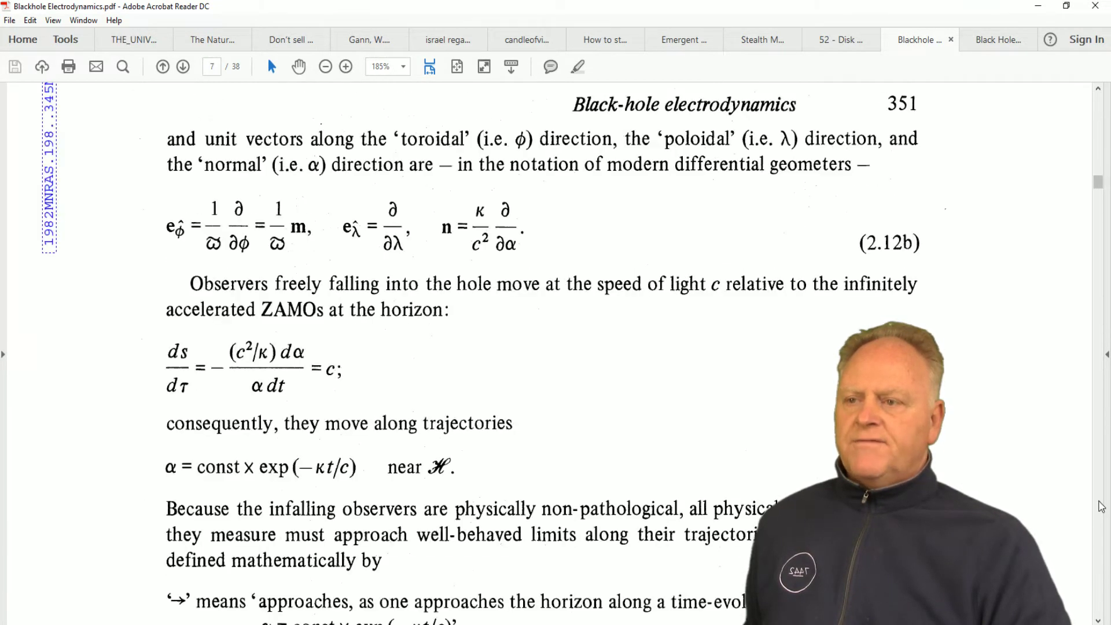
pyautogui.click(1100, 507)
pyautogui.click(1101, 508)
pyautogui.click(1101, 507)
pyautogui.click(1101, 507)
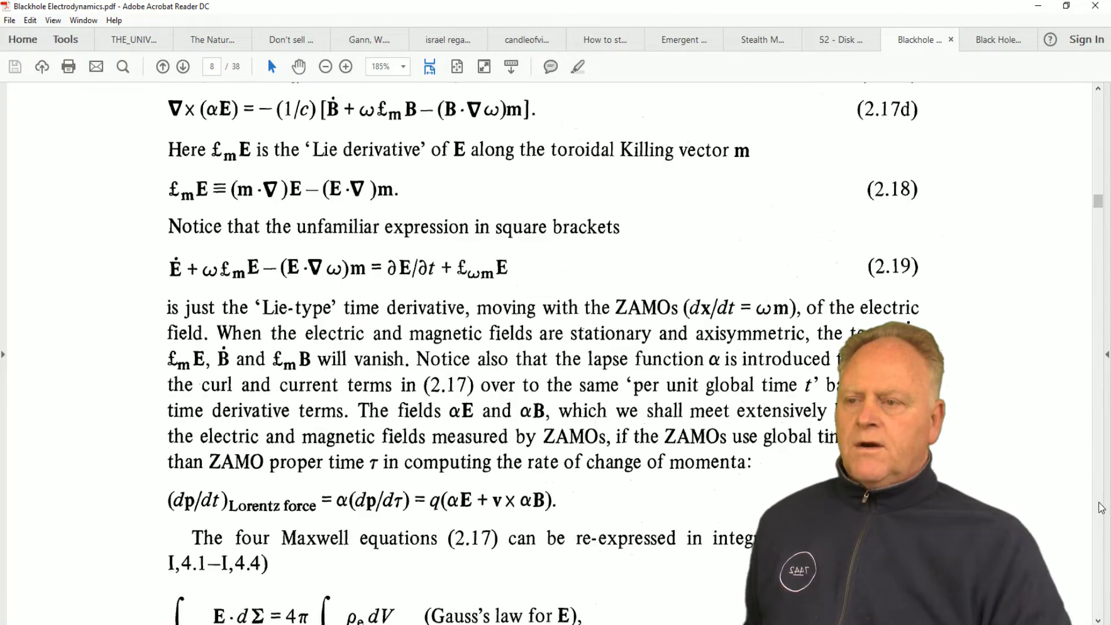
pyautogui.click(1101, 508)
pyautogui.click(1101, 507)
pyautogui.click(1101, 507)
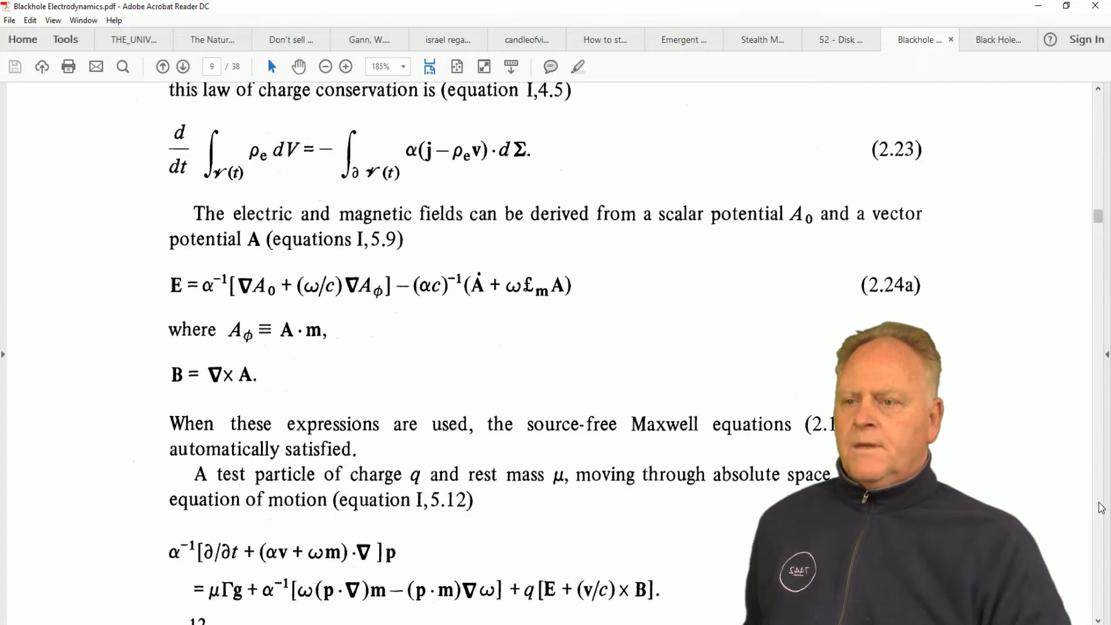
pyautogui.click(1101, 507)
pyautogui.click(1101, 508)
pyautogui.click(1101, 507)
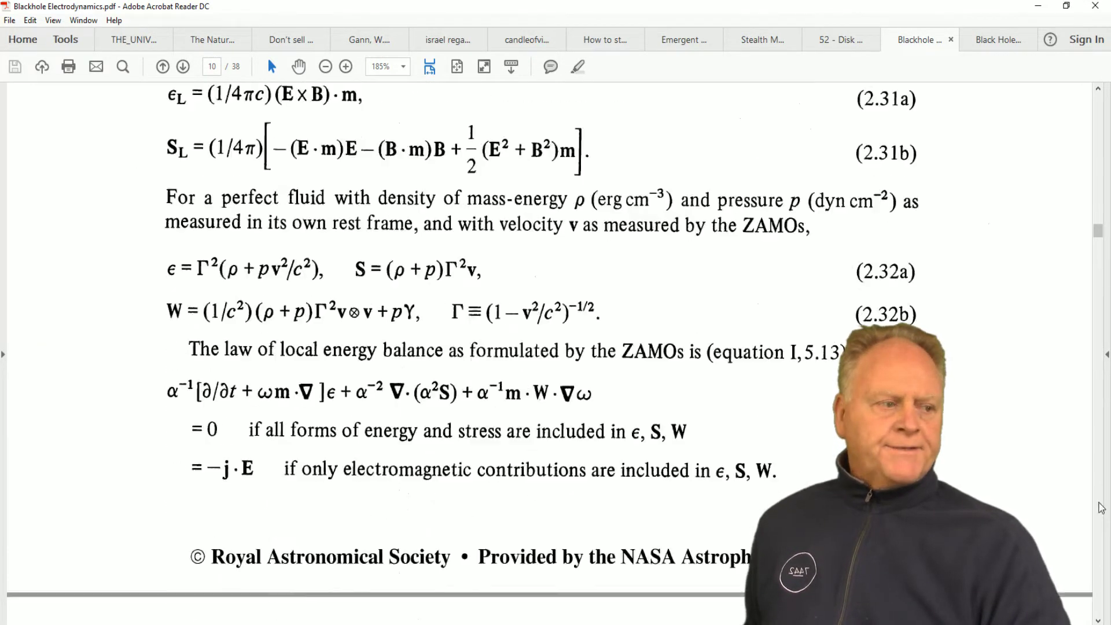
pyautogui.click(1101, 508)
pyautogui.click(1101, 508)
pyautogui.click(1101, 507)
pyautogui.click(1101, 507)
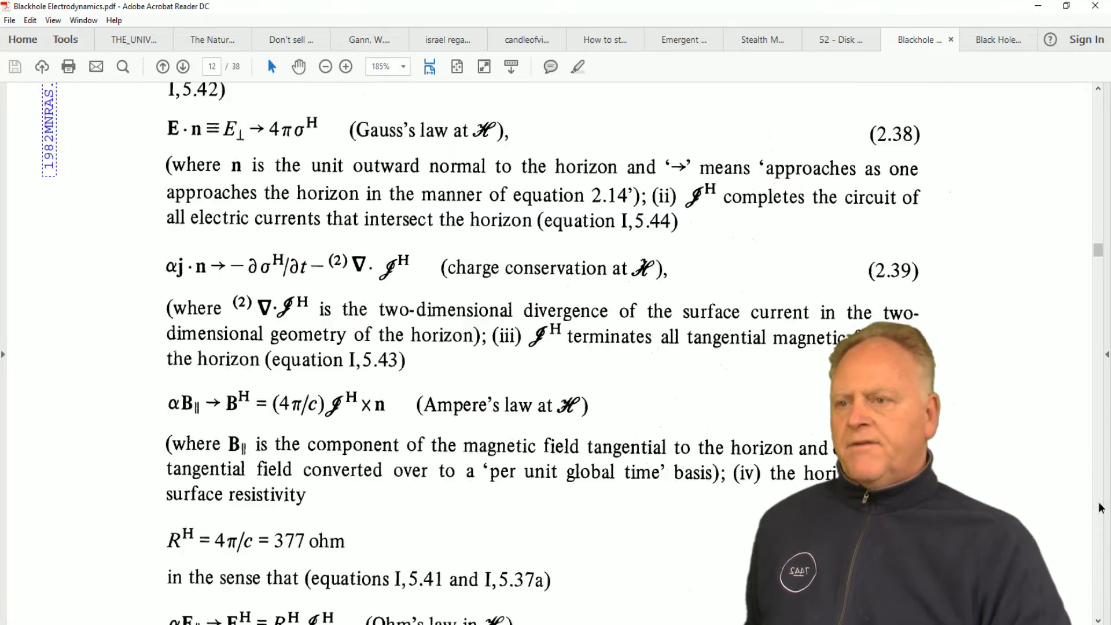
pyautogui.click(1101, 507)
pyautogui.click(1100, 507)
pyautogui.click(1100, 507)
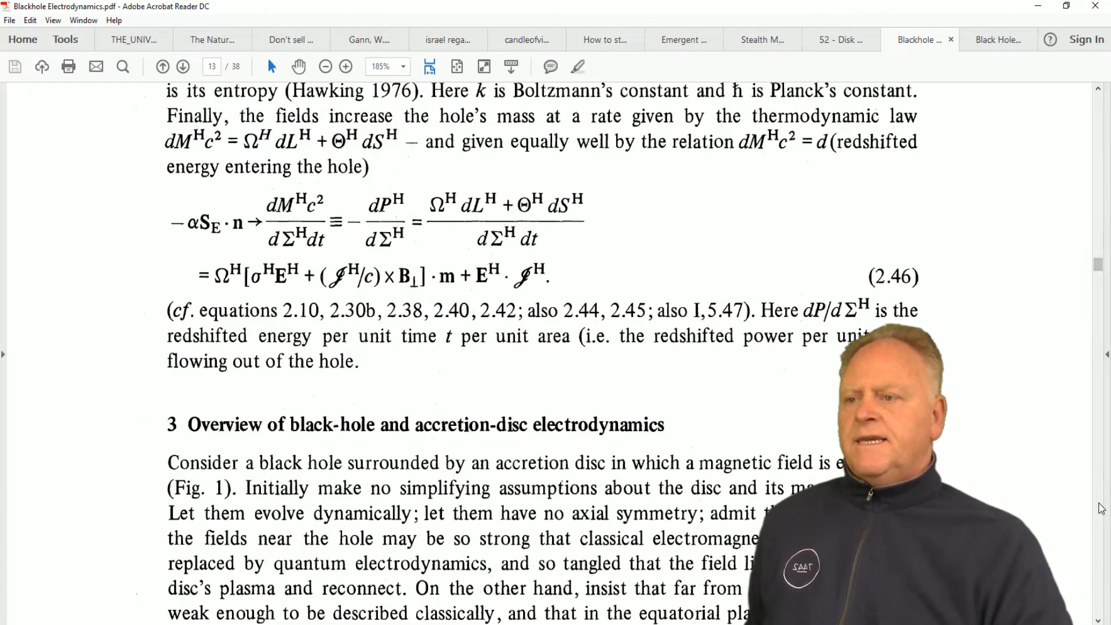
pyautogui.click(1101, 507)
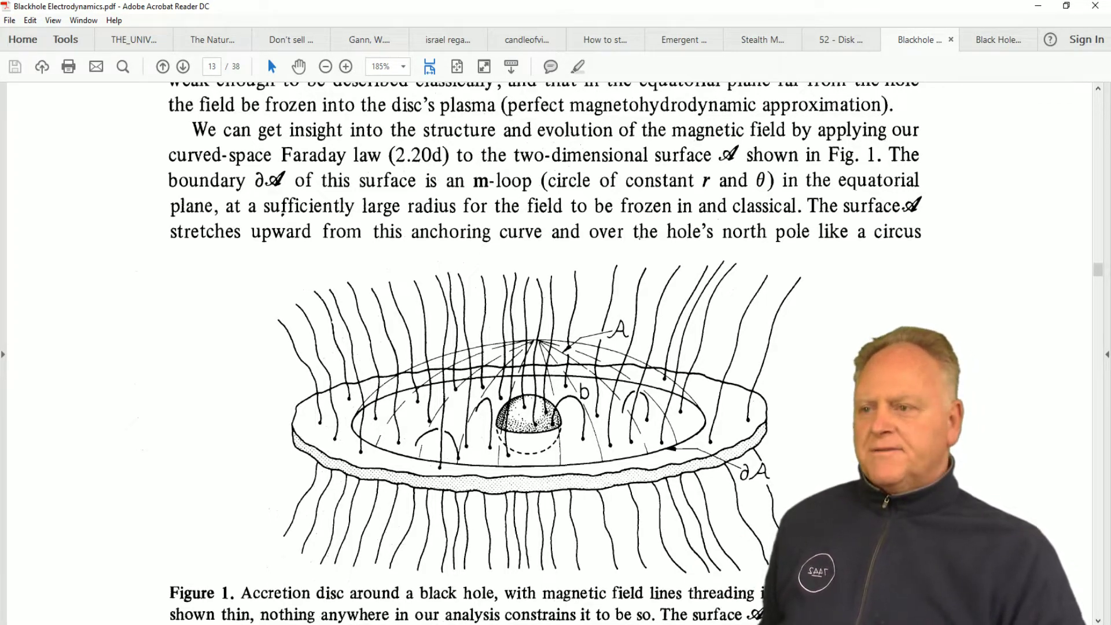
# Step: Sketch a loop, lines, a cross, arrows and a field line over Figure 1's accretion disc
pyautogui.moveTo(277, 387)
pyautogui.mouseDown()
pyautogui.moveTo(276, 450)
pyautogui.moveTo(436, 489)
pyautogui.moveTo(687, 489)
pyautogui.moveTo(765, 434)
pyautogui.moveTo(731, 377)
pyautogui.moveTo(510, 352)
pyautogui.moveTo(299, 357)
pyautogui.mouseUp()
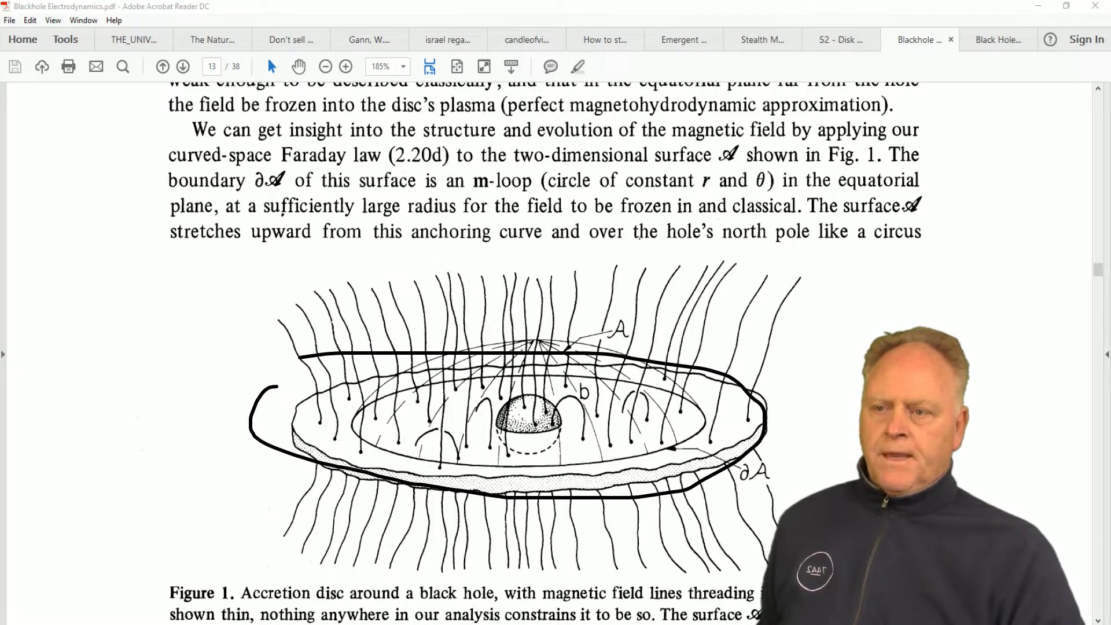
pyautogui.moveTo(562, 428); pyautogui.dragTo(698, 429)
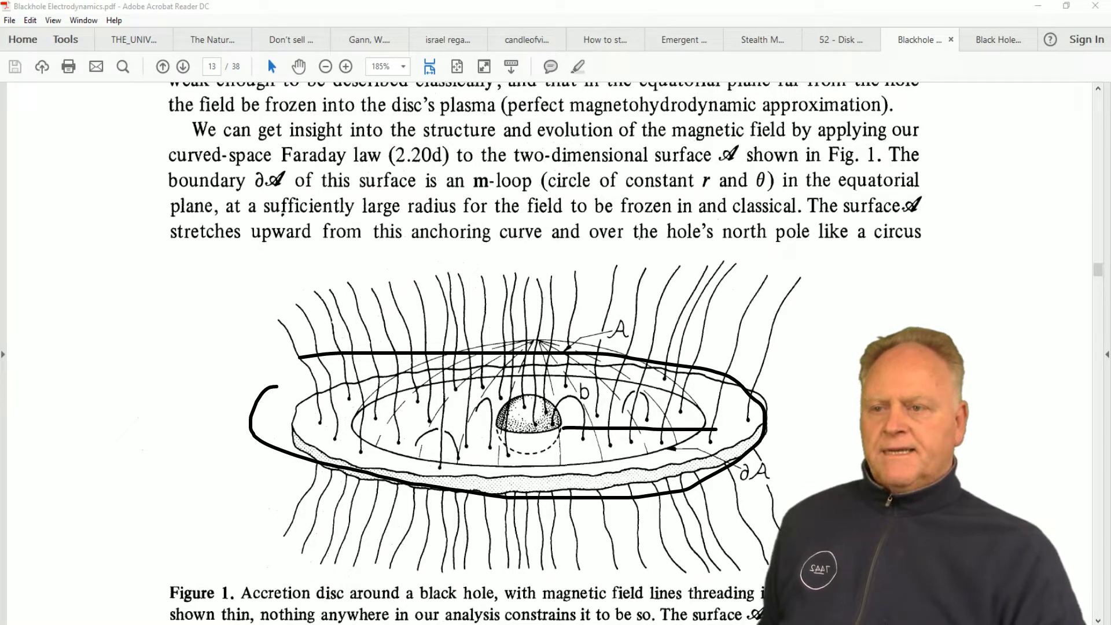
pyautogui.moveTo(757, 420); pyautogui.dragTo(725, 438)
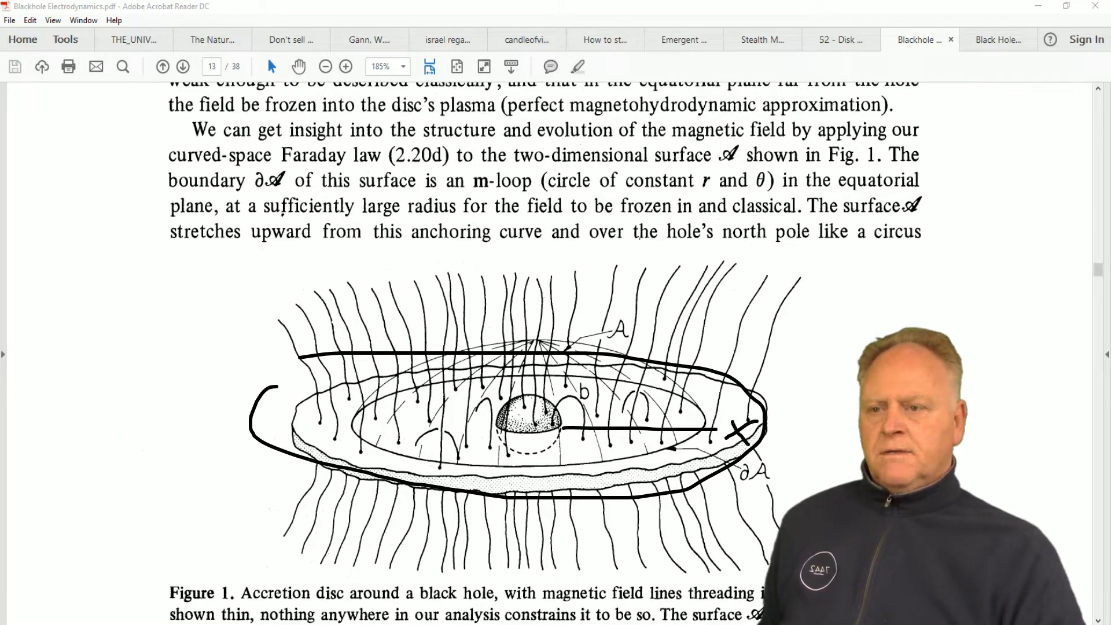
pyautogui.moveTo(720, 333); pyautogui.dragTo(721, 502)
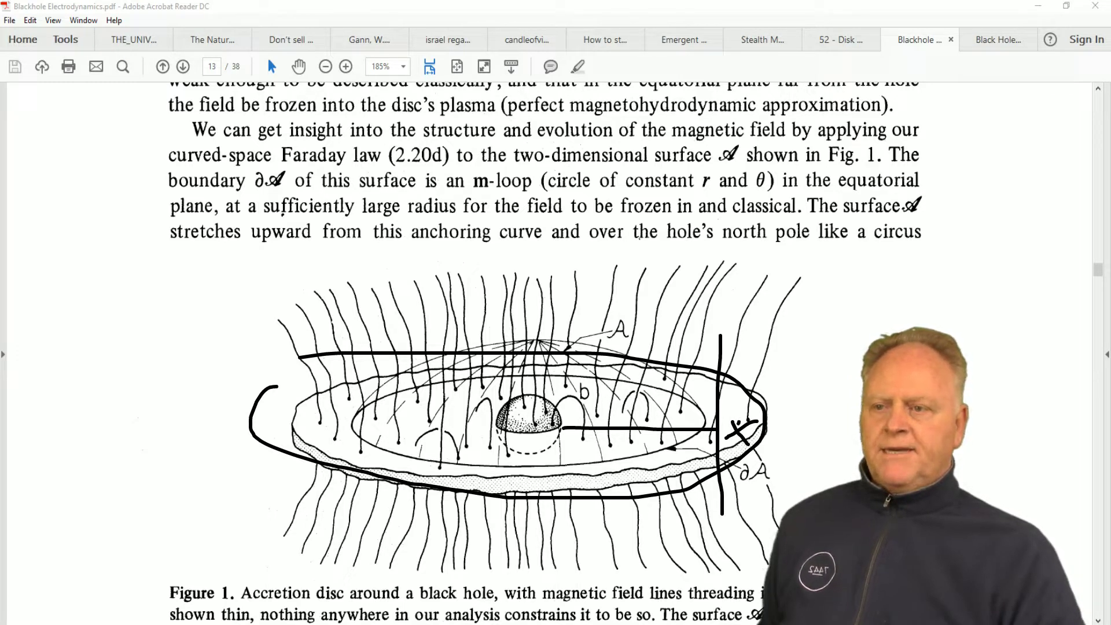
pyautogui.moveTo(739, 421)
pyautogui.mouseDown()
pyautogui.moveTo(710, 375)
pyautogui.moveTo(676, 360)
pyautogui.moveTo(682, 376)
pyautogui.mouseUp()
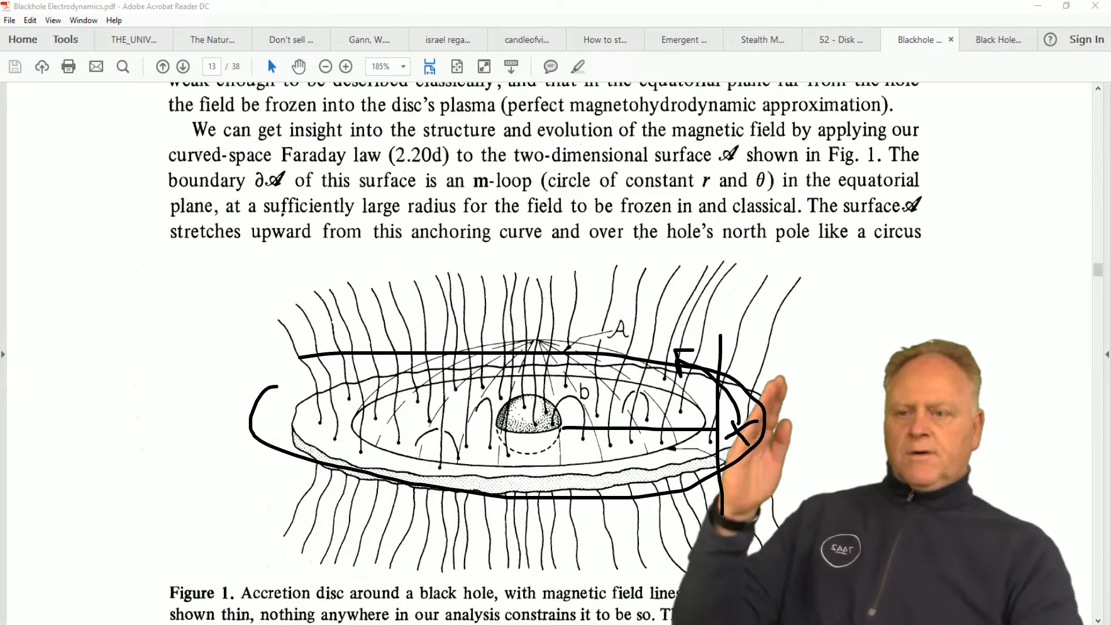
pyautogui.moveTo(748, 417); pyautogui.dragTo(818, 358)
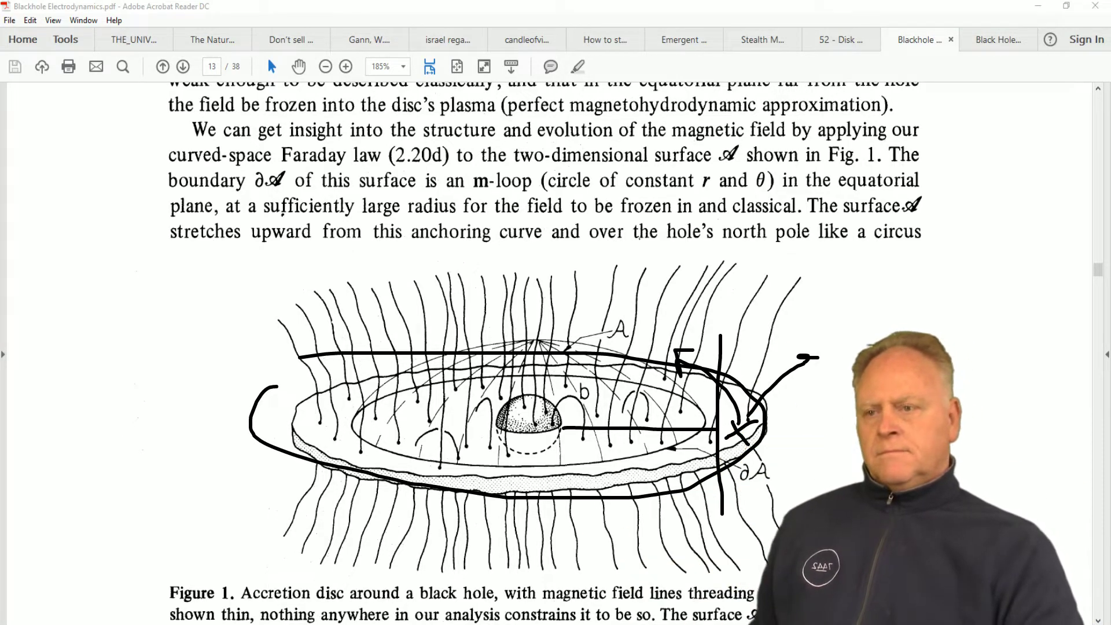
pyautogui.moveTo(826, 417); pyautogui.dragTo(661, 388)
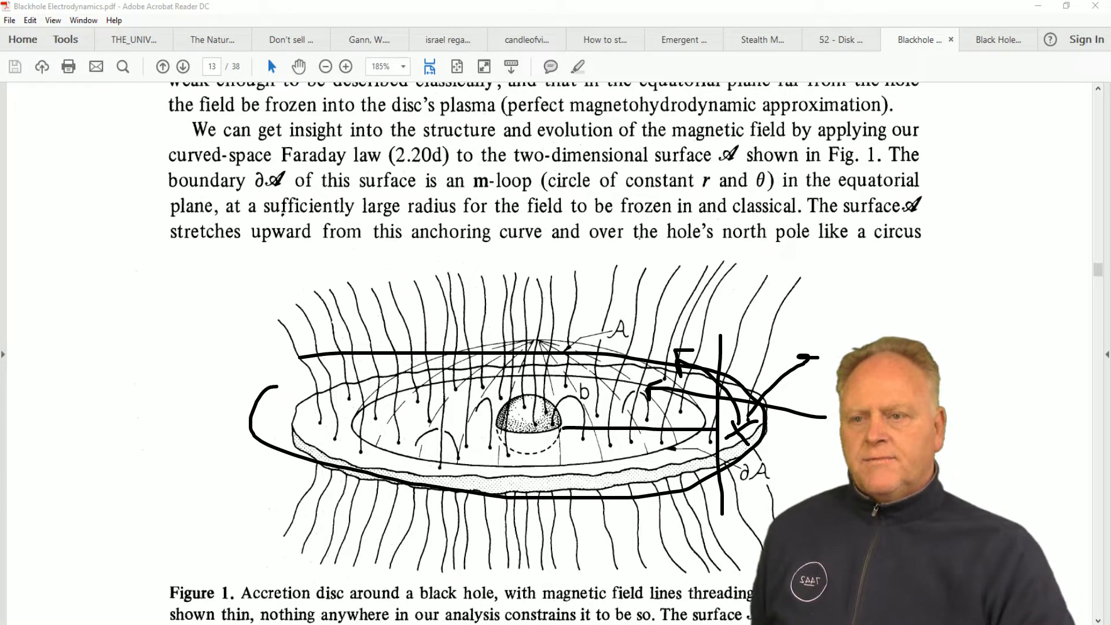
# Step: Erase all the sketches, scroll up, and switch to the Black Hole Geometries paper
pyautogui.press('Escape')
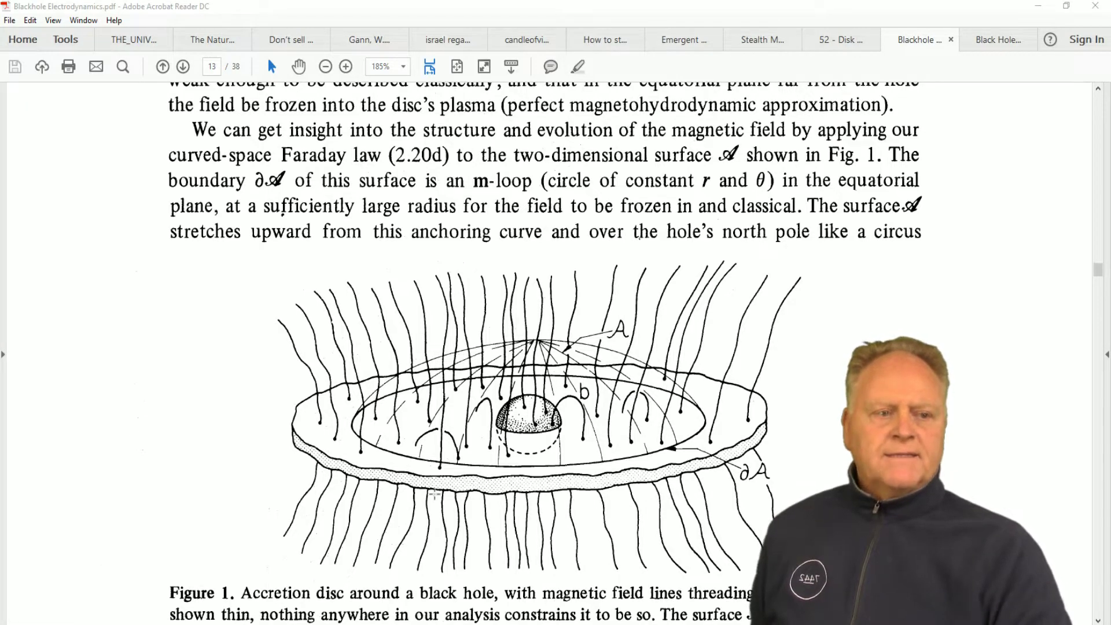
pyautogui.scroll(10, 434, 492)
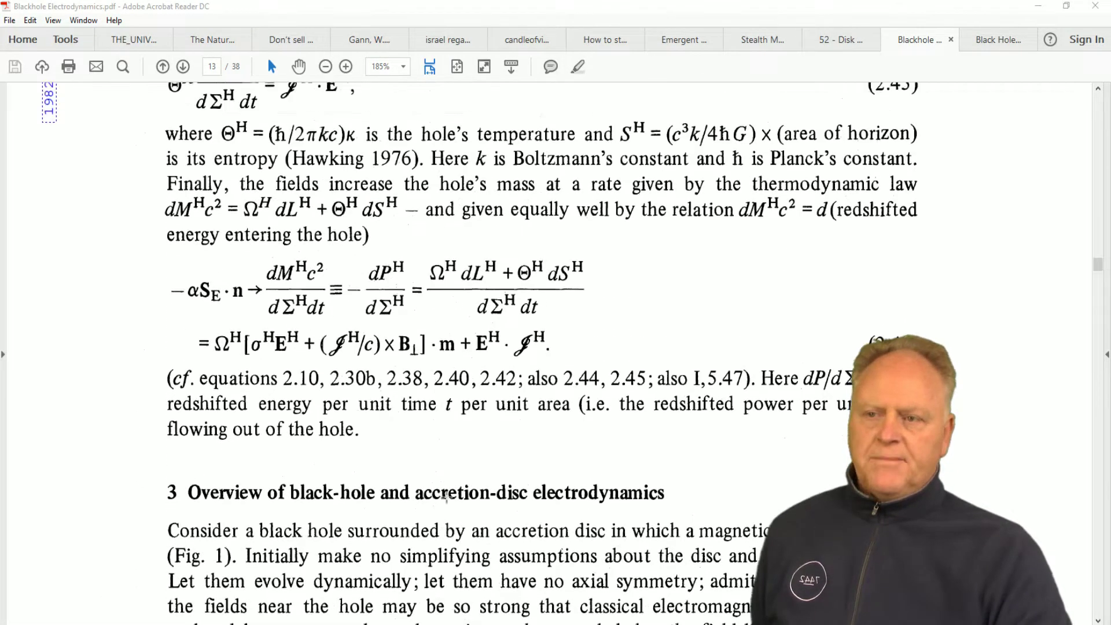
pyautogui.scroll(10, 446, 496)
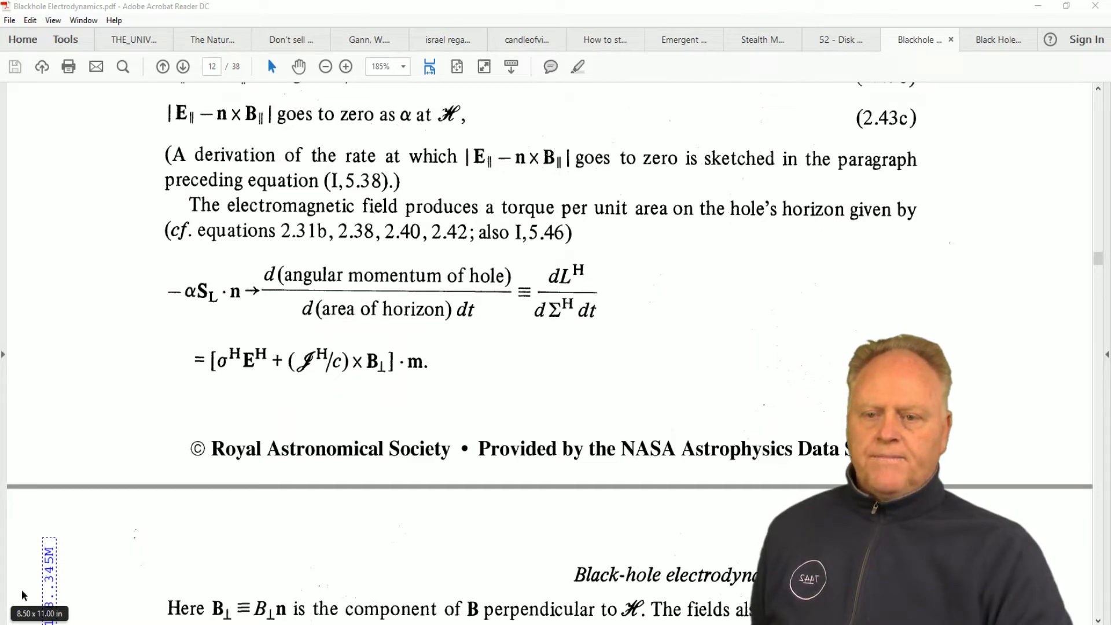
pyautogui.hotkey('ctrl', 'Tab')
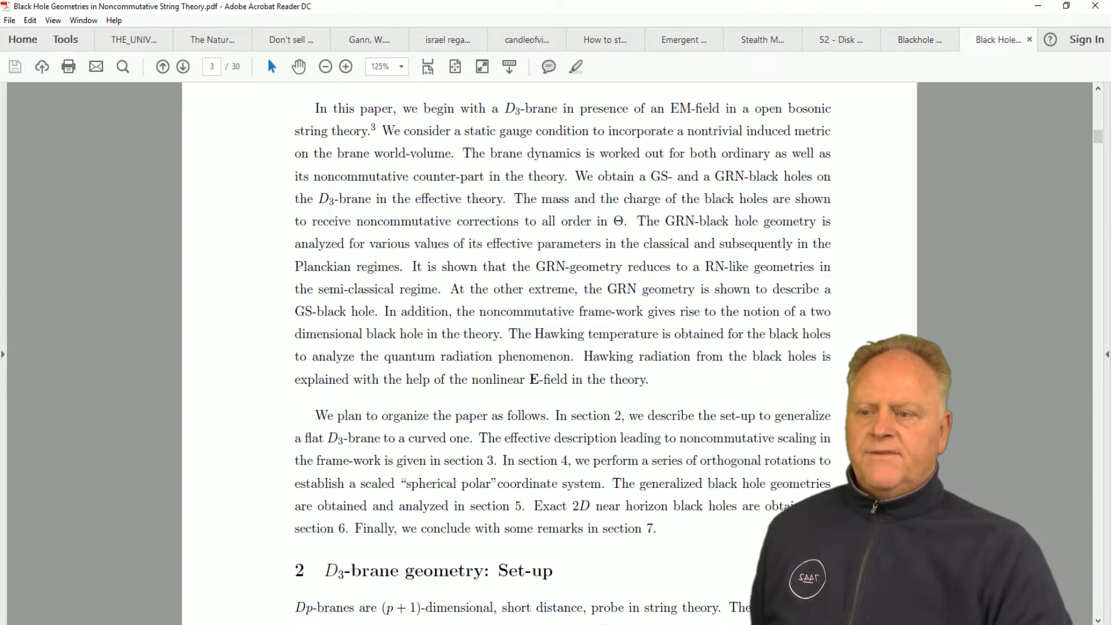
# Step: Scroll up to the title page and abstract, then down to page 4's cigar diagram
pyautogui.scroll(3, 630, 490)
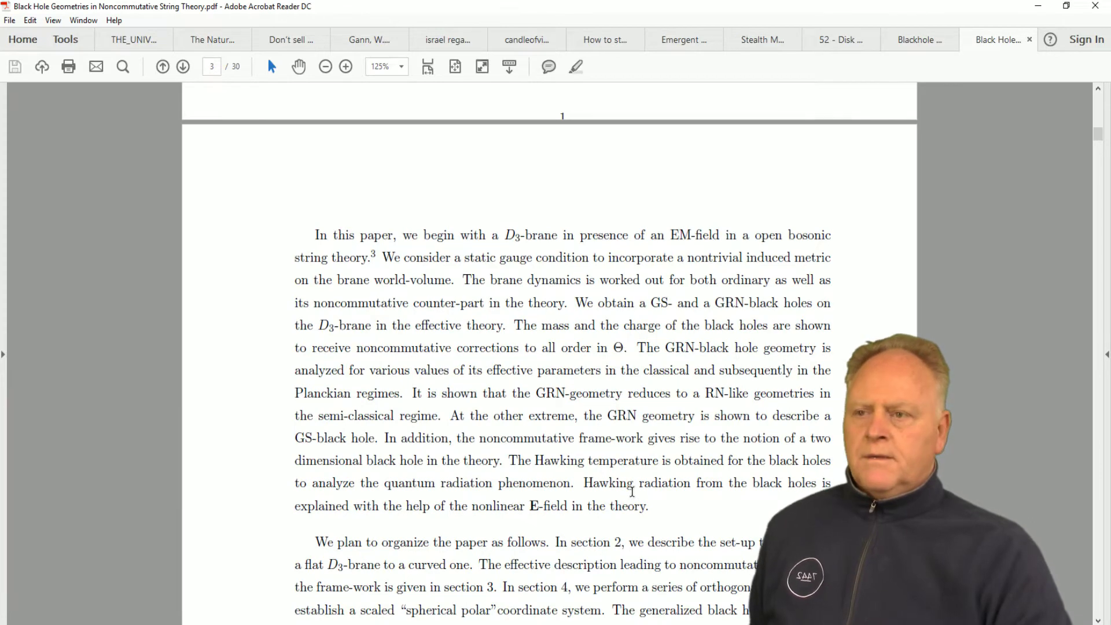
pyautogui.scroll(-10, 632, 491)
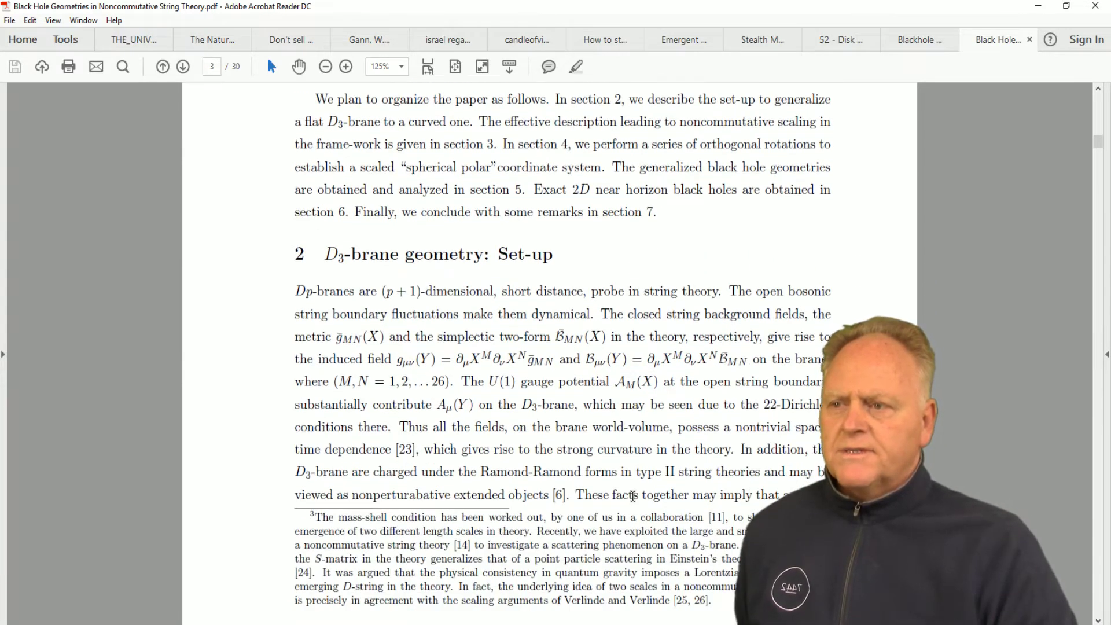
pyautogui.scroll(15, 633, 496)
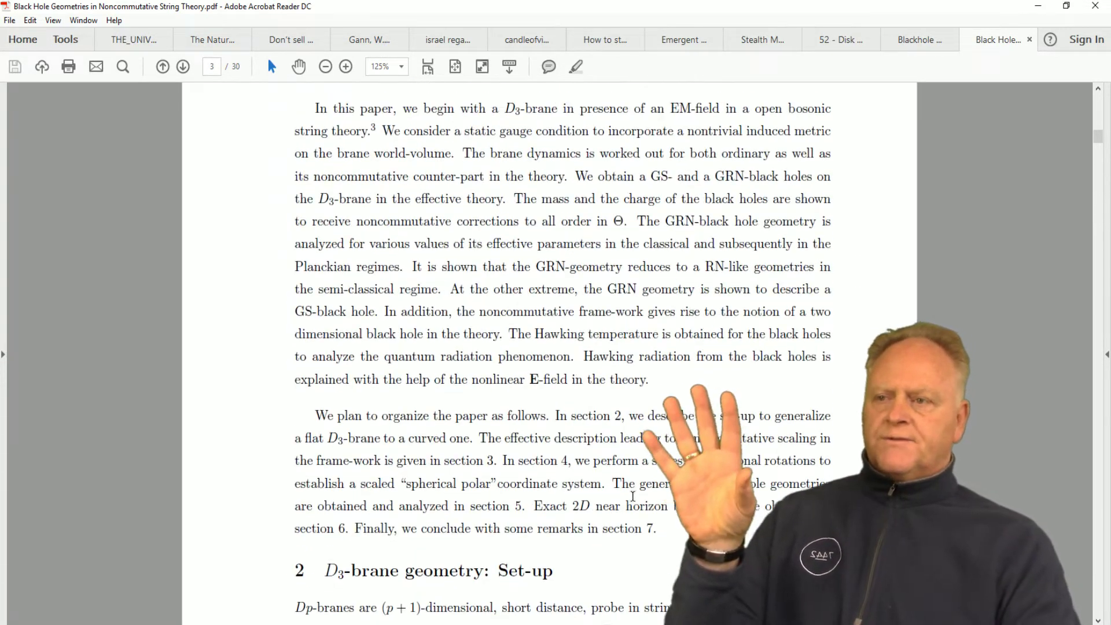
pyautogui.scroll(3, 632, 496)
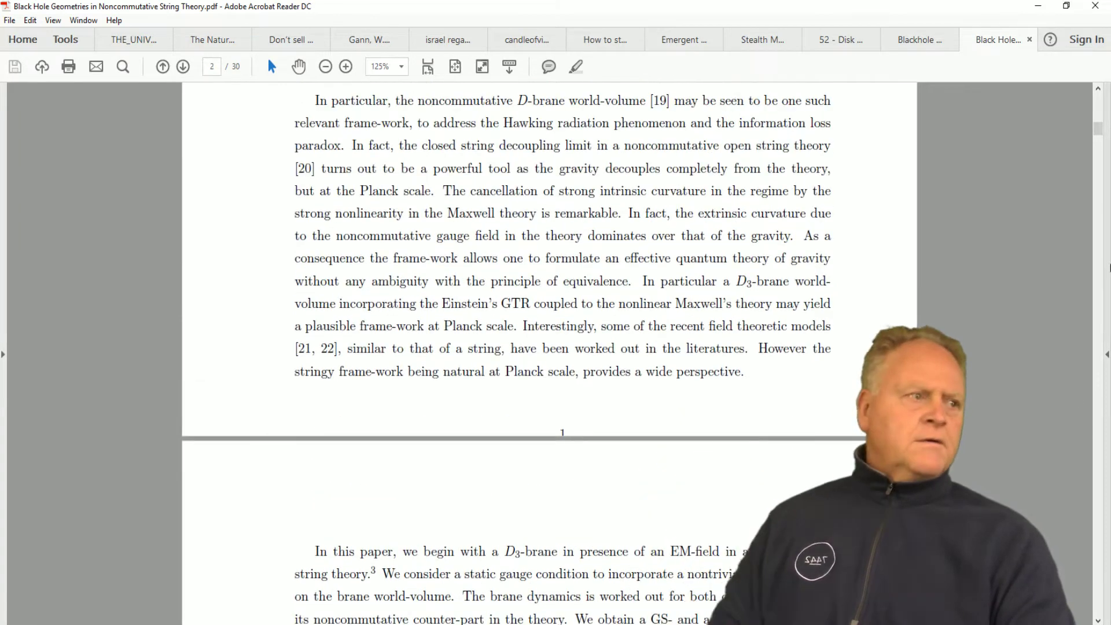
pyautogui.moveTo(1101, 132); pyautogui.dragTo(1101, 100)
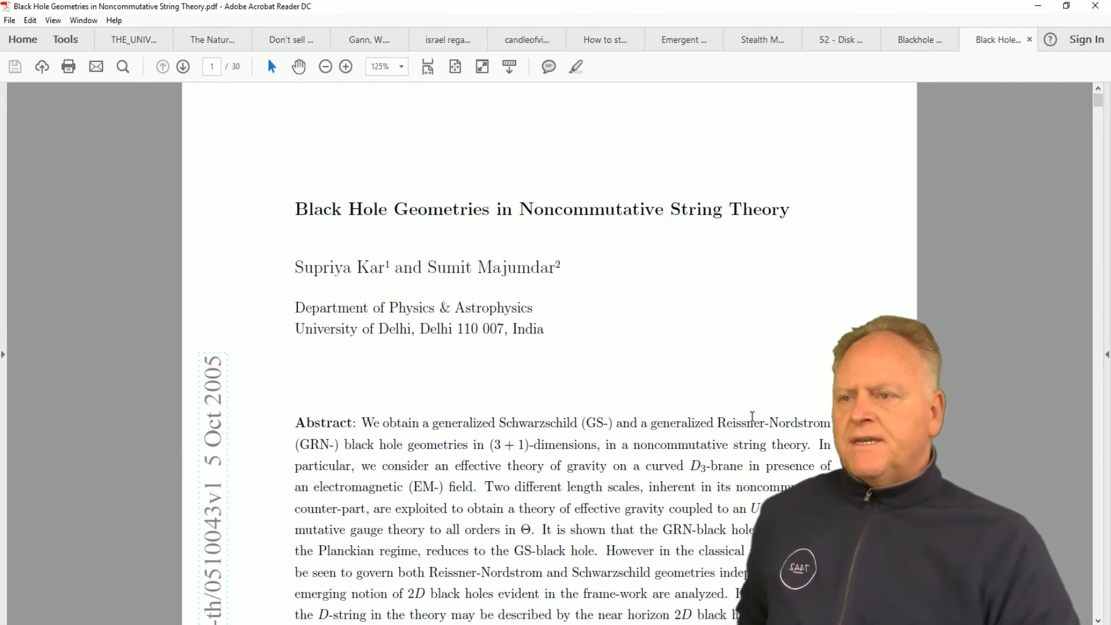
pyautogui.scroll(-10, 752, 416)
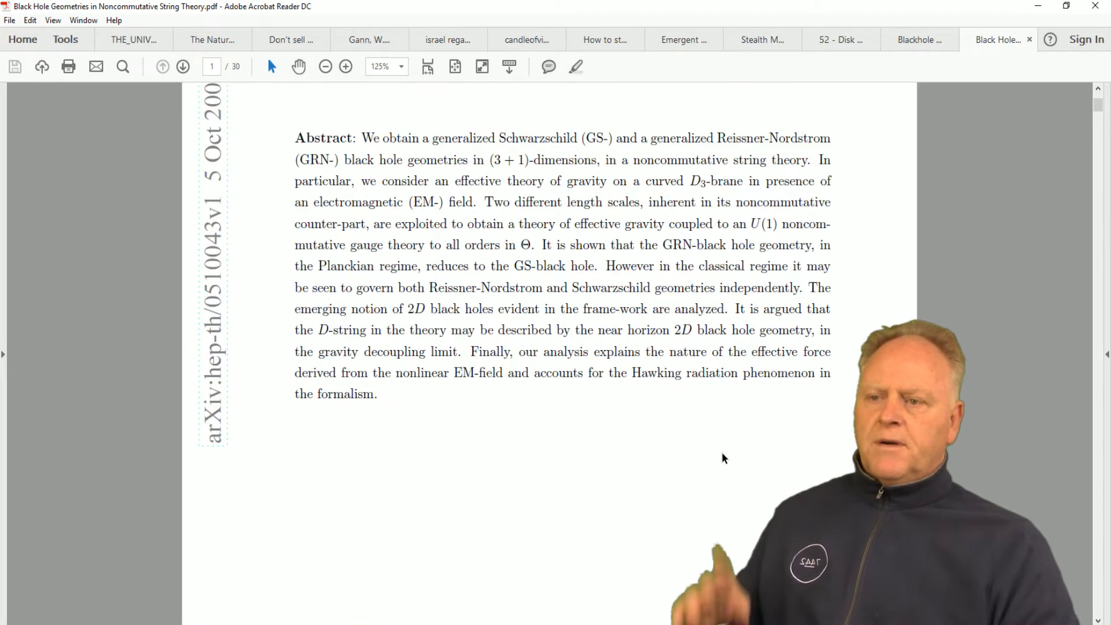
pyautogui.scroll(-2, 729, 459)
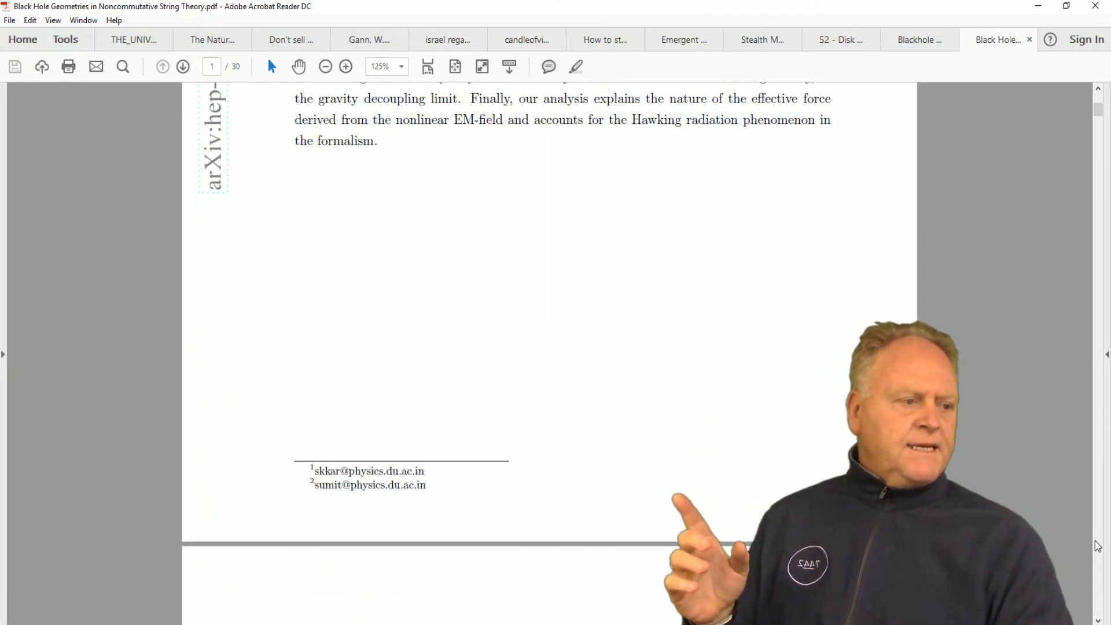
pyautogui.scroll(-20, 1098, 545)
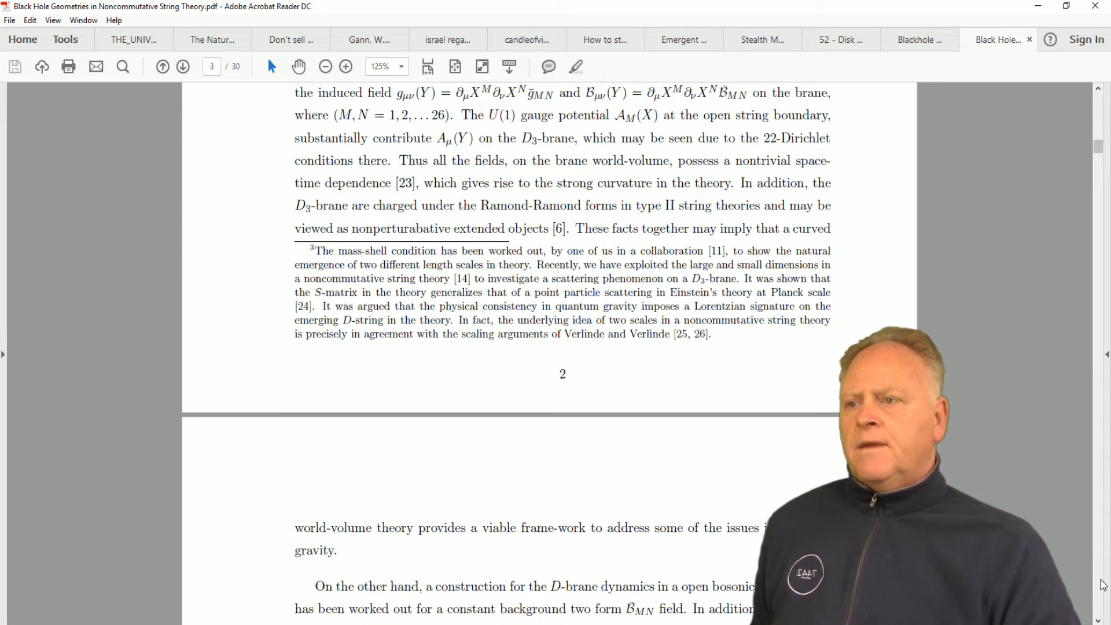
pyautogui.scroll(-10, 1102, 584)
pyautogui.scroll(-3, 568, 513)
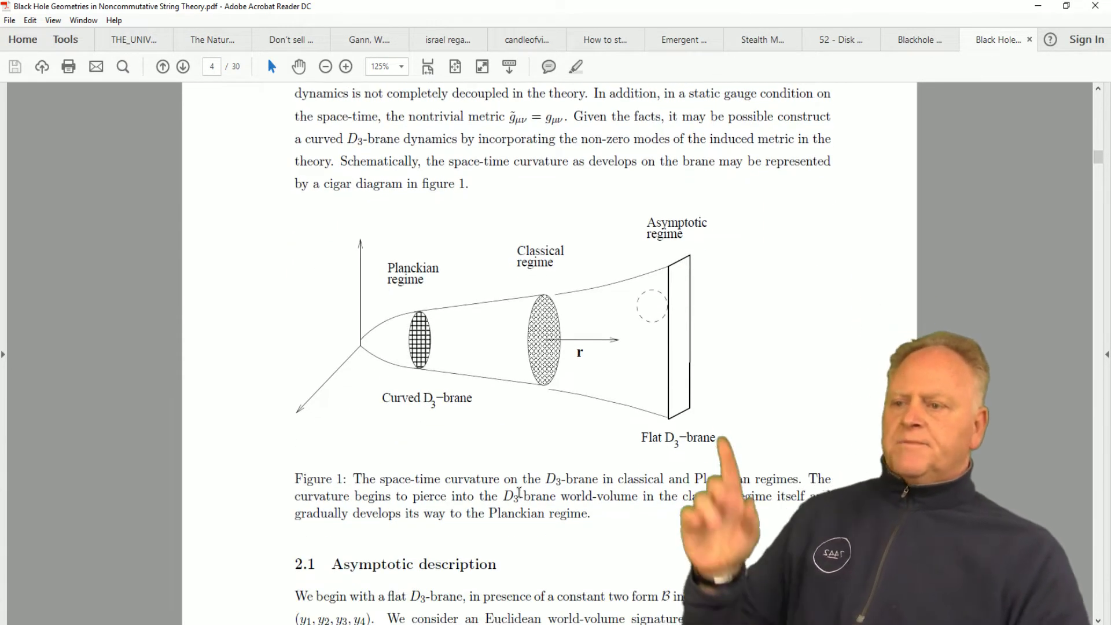
# Step: Page down to page 5 and select equation (5), the spherical-polar effective metric
pyautogui.scroll(-7, 568, 514)
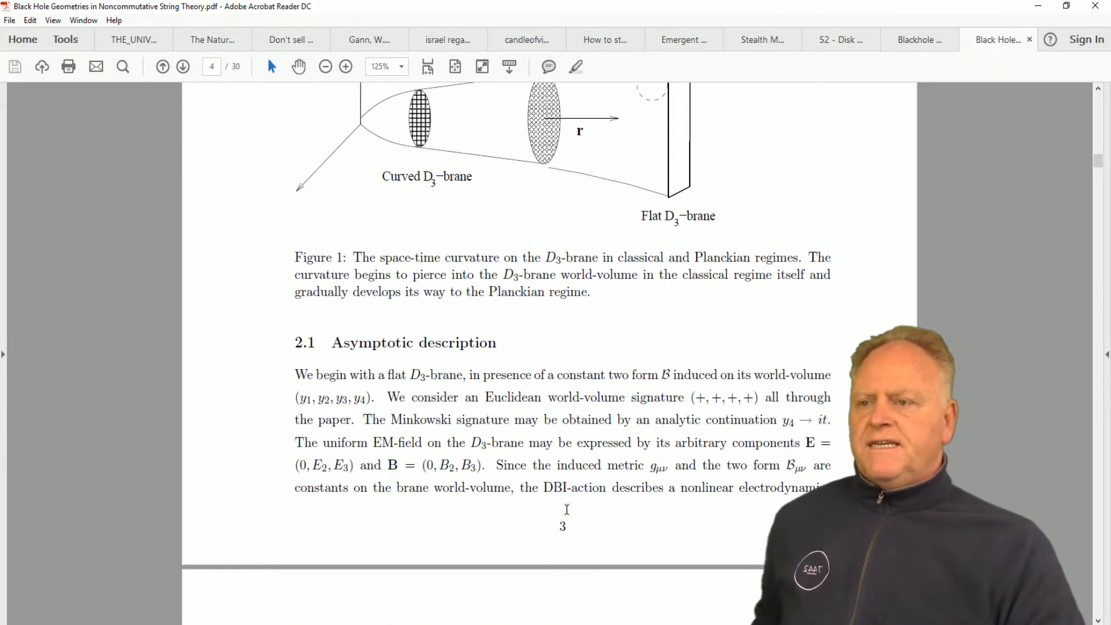
pyautogui.click(1098, 548)
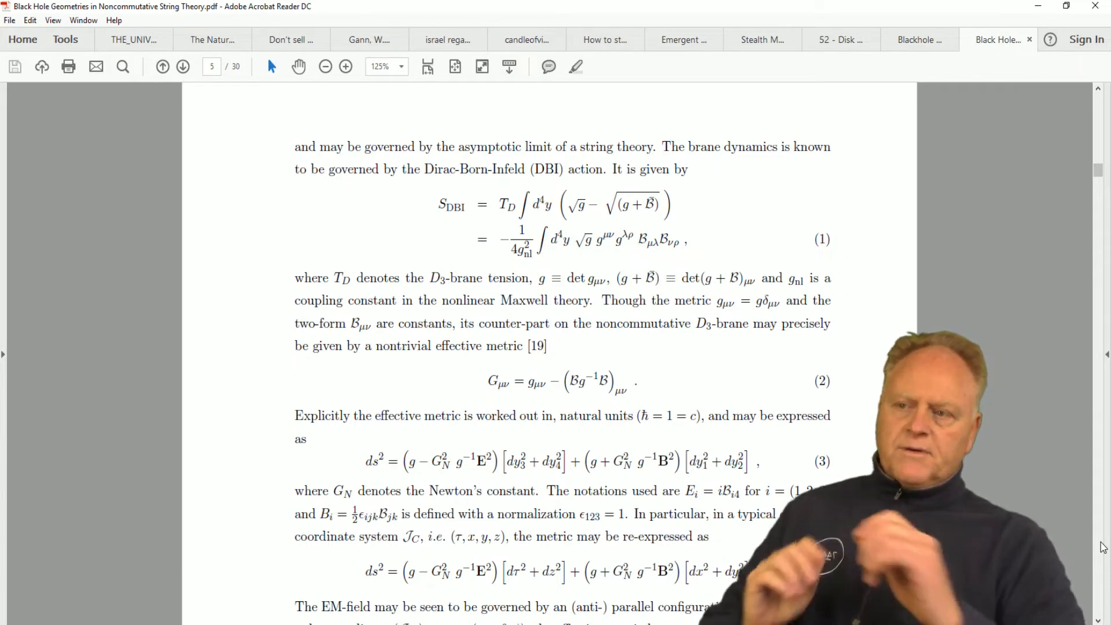
pyautogui.click(1100, 538)
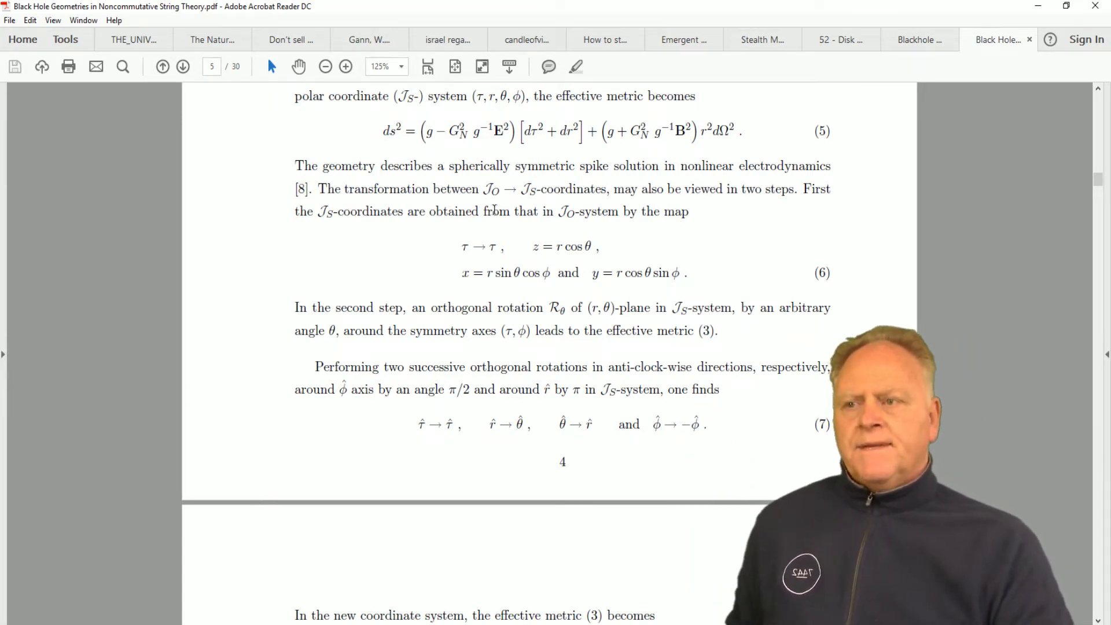
pyautogui.moveTo(373, 138); pyautogui.dragTo(729, 118)
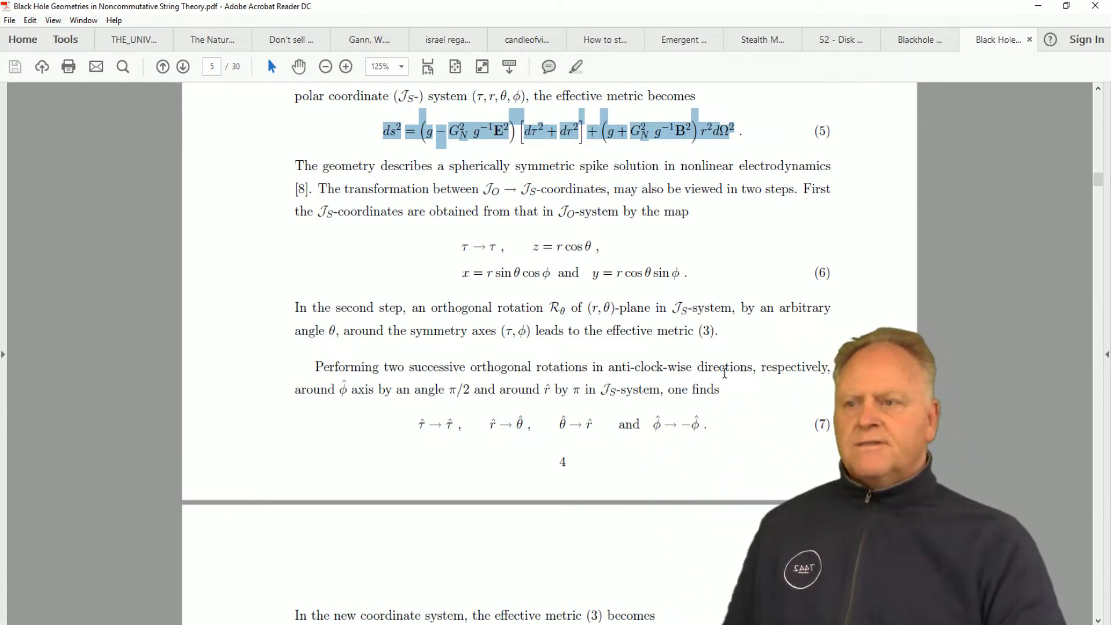
# Step: Deselect equation (5) and bring Igor Pro's orange Surface0 spiral plot to the front
pyautogui.click(653, 334)
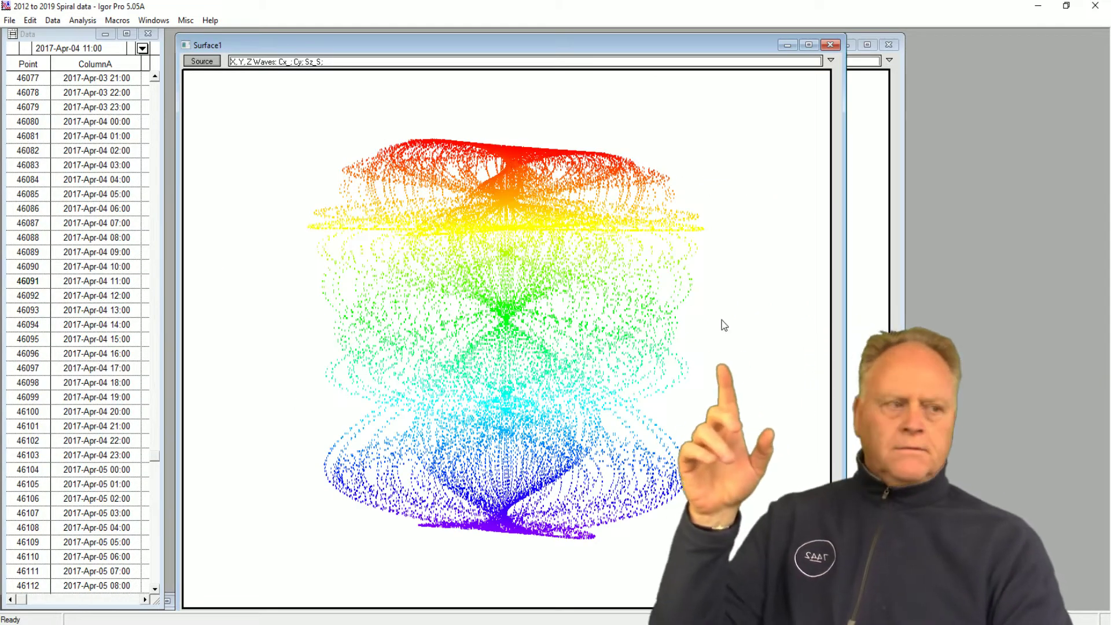
pyautogui.hotkey('ctrl', 'e')
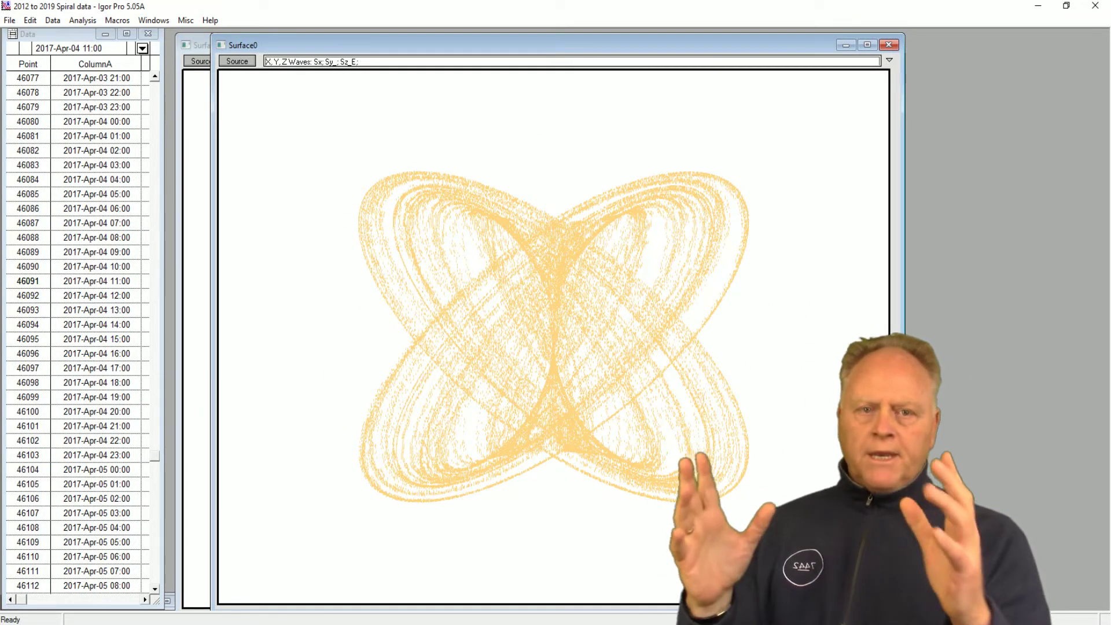